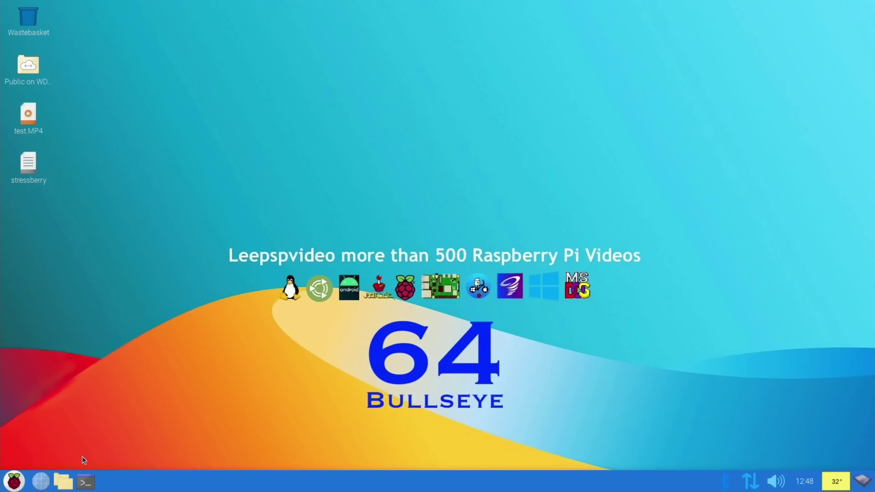
- Open a terminal and rerun neofetch to confirm the CPU reports 2.400GHz
{"action": "left_click", "coordinate": [86, 482]}
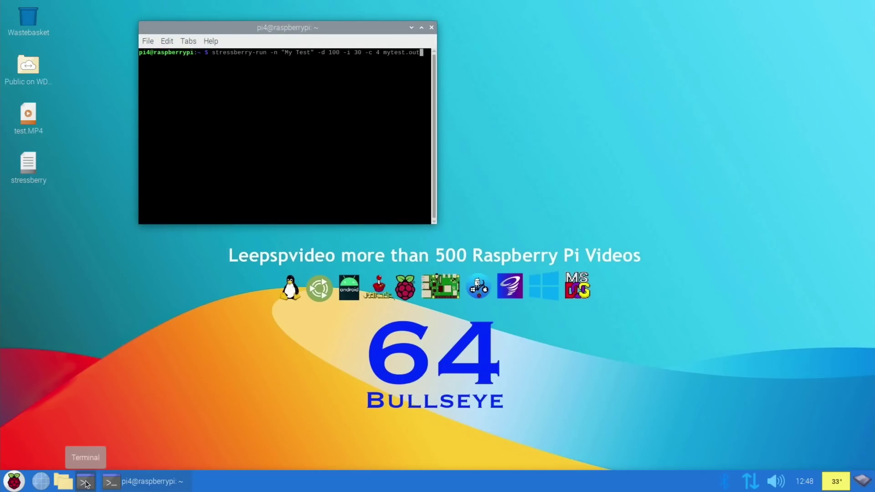
{"action": "key", "text": "Up"}
{"action": "key", "text": "Return"}
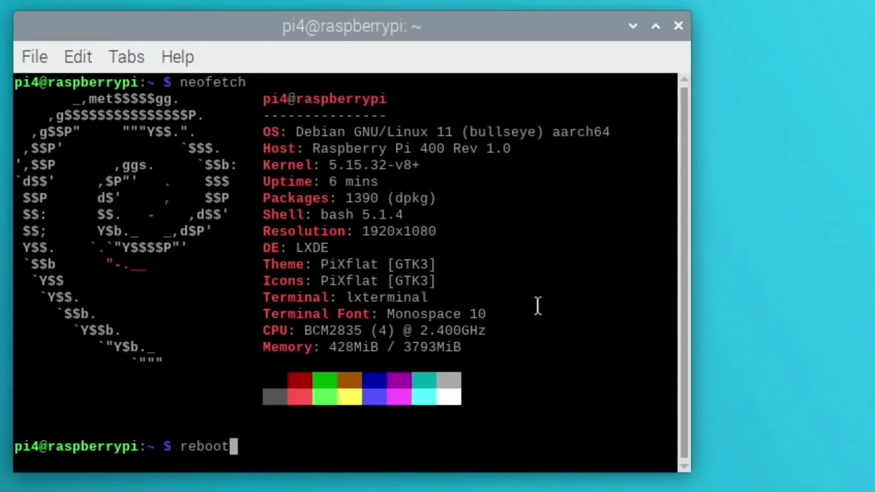
- Open /boot/config.txt in nano and scroll to the arm_freq=2400 and over_voltage=12 overclock section
{"action": "key", "text": "Return"}
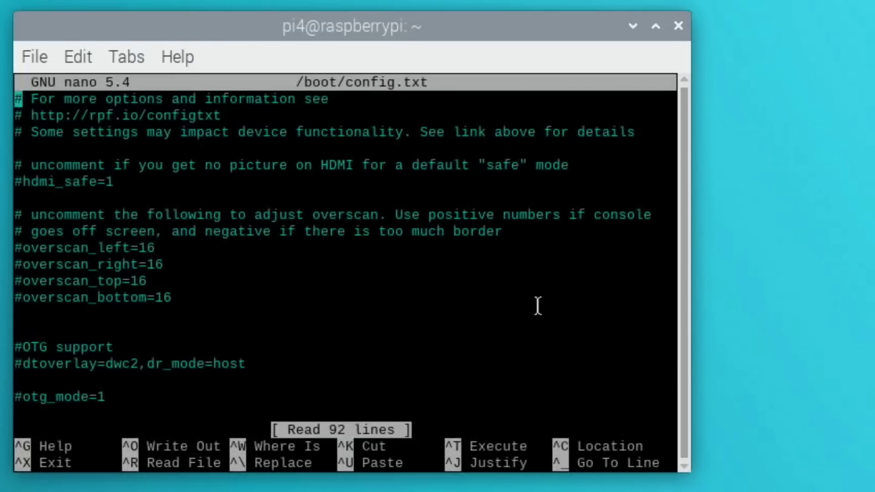
{"action": "key", "text": "Down"}
{"action": "key", "text": "Down"}
{"action": "key", "text": "Down"}
{"action": "key", "text": "Down"}
{"action": "key", "text": "Down"}
{"action": "key", "text": "Down"}
{"action": "key", "text": "Down"}
{"action": "key", "text": "Down"}
{"action": "key", "text": "Down"}
{"action": "key", "text": "Down"}
{"action": "key", "text": "Down"}
{"action": "key", "text": "Down"}
{"action": "key", "text": "Down"}
{"action": "key", "text": "Down"}
{"action": "key", "text": "Down"}
{"action": "key", "text": "Down"}
{"action": "key", "text": "Down"}
{"action": "key", "text": "Down"}
{"action": "key", "text": "Down"}
{"action": "key", "text": "Down"}
{"action": "key", "text": "Down"}
{"action": "key", "text": "Down"}
{"action": "key", "text": "Down"}
{"action": "key", "text": "Down"}
{"action": "key", "text": "Down"}
{"action": "key", "text": "Down"}
{"action": "key", "text": "Down"}
{"action": "key", "text": "Down"}
{"action": "key", "text": "Down"}
{"action": "key", "text": "Down"}
{"action": "key", "text": "Down"}
{"action": "key", "text": "Down"}
{"action": "key", "text": "Down"}
{"action": "key", "text": "Down"}
{"action": "key", "text": "Down"}
{"action": "key", "text": "Down"}
{"action": "key", "text": "Down"}
{"action": "key", "text": "Down"}
{"action": "key", "text": "Down"}
{"action": "key", "text": "Down"}
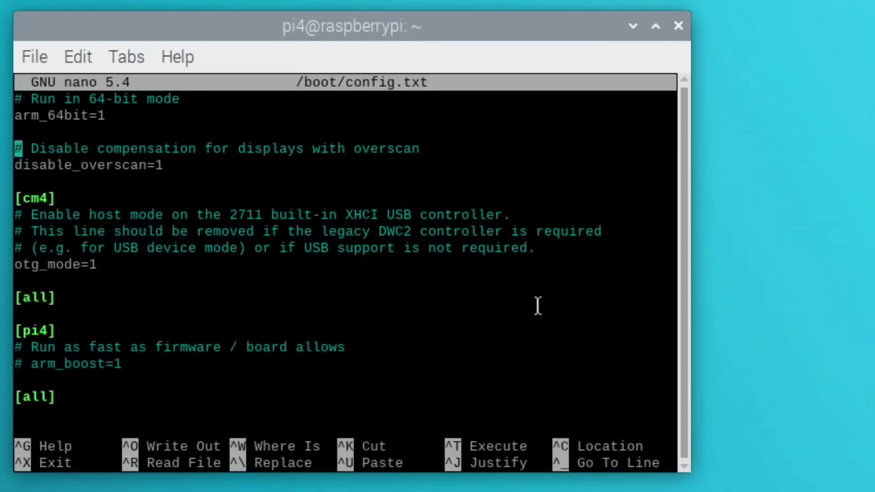
{"action": "key", "text": "Up"}
{"action": "key", "text": "Up"}
{"action": "key", "text": "Up"}
{"action": "key", "text": "Up"}
{"action": "key", "text": "Up"}
{"action": "key", "text": "Up"}
{"action": "key", "text": "Up"}
{"action": "key", "text": "Up"}
{"action": "key", "text": "Up"}
{"action": "key", "text": "Up"}
{"action": "key", "text": "Up"}
{"action": "key", "text": "Up"}
{"action": "key", "text": "Up"}
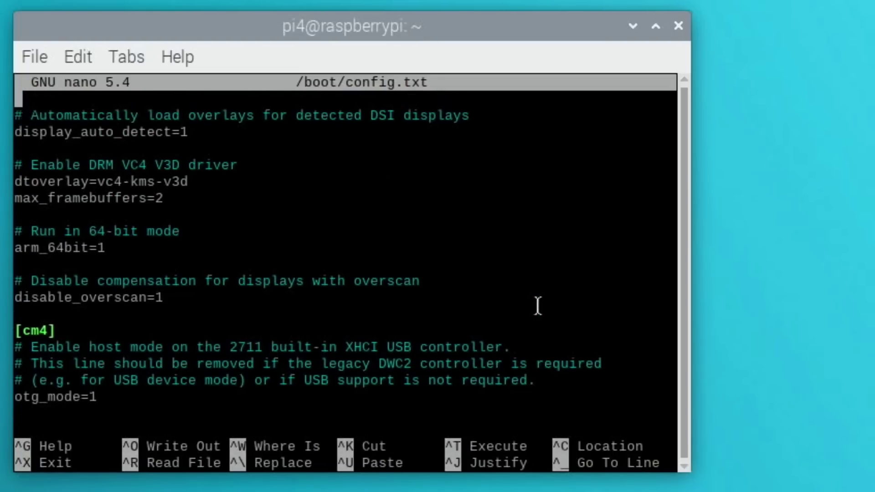
{"action": "key", "text": "Up"}
{"action": "key", "text": "Up"}
{"action": "key", "text": "Up"}
{"action": "key", "text": "Up"}
{"action": "key", "text": "Up"}
{"action": "key", "text": "Up"}
{"action": "key", "text": "Up"}
{"action": "key", "text": "Up"}
{"action": "key", "text": "Up"}
{"action": "key", "text": "Up"}
{"action": "key", "text": "Up"}
{"action": "key", "text": "Up"}
{"action": "key", "text": "Up"}
{"action": "key", "text": "Up"}
{"action": "key", "text": "Up"}
{"action": "key", "text": "Up"}
{"action": "key", "text": "Up"}
{"action": "key", "text": "Up"}
{"action": "key", "text": "Up"}
{"action": "key", "text": "Up"}
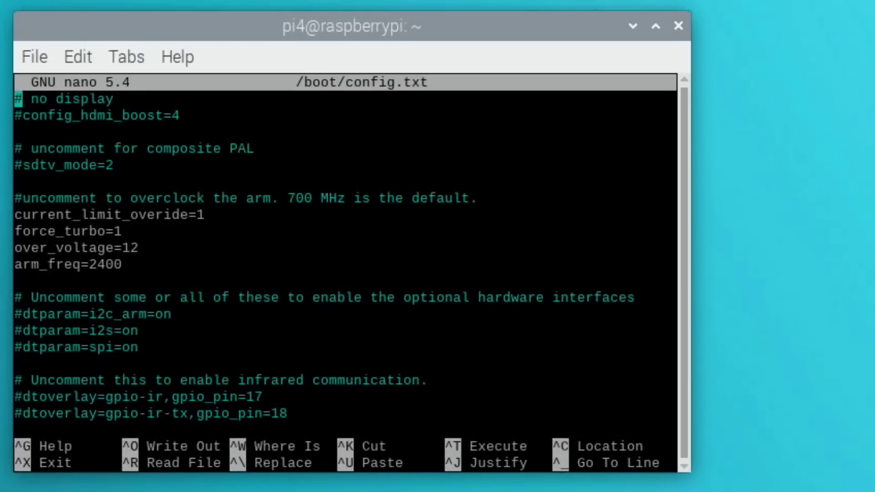
- Launch Chromium and search Google for 'youtube leepspvideo hdr'
{"action": "left_click", "coordinate": [41, 481]}
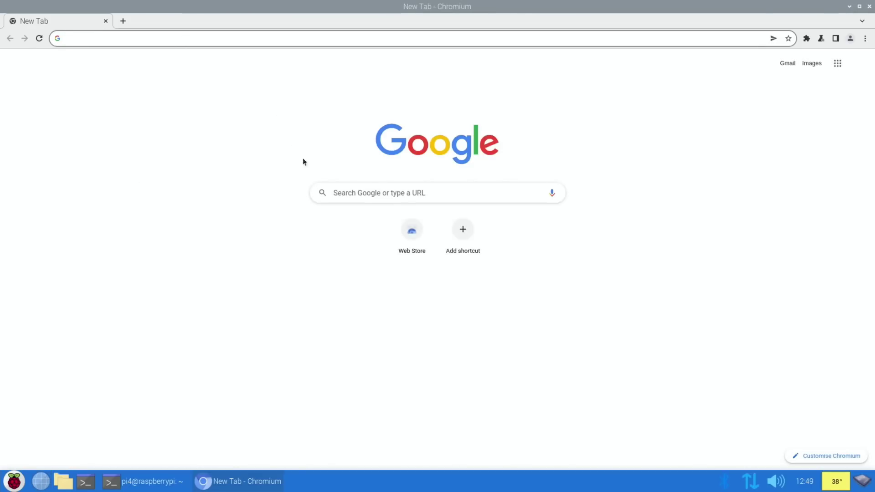
{"action": "left_click", "coordinate": [360, 191]}
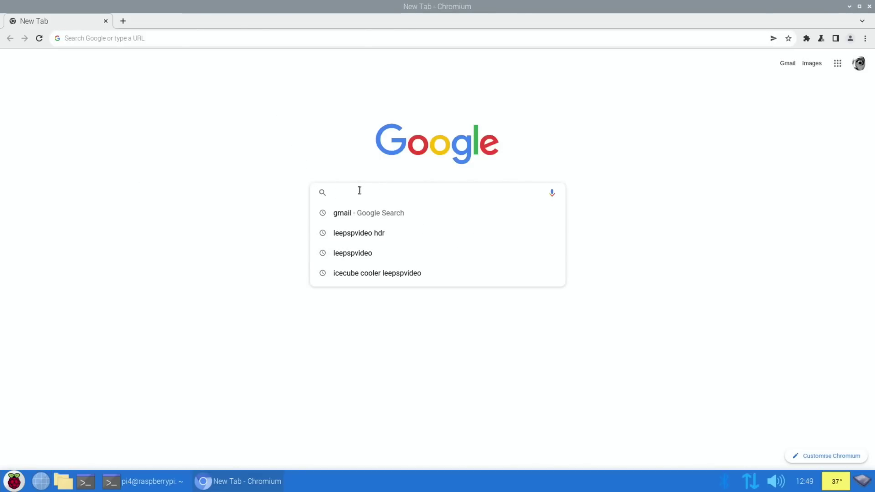
{"action": "type", "text": "youy"}
{"action": "key", "text": "BackSpace"}
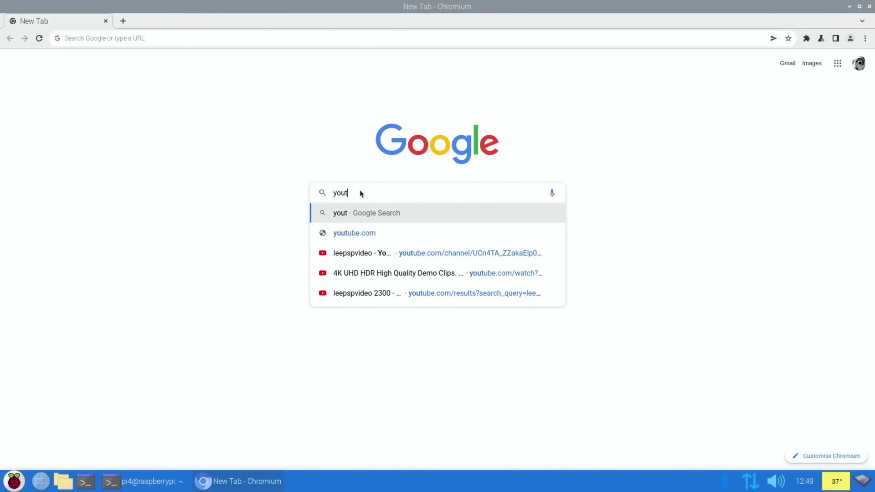
{"action": "type", "text": "tube leepspvideo hdr"}
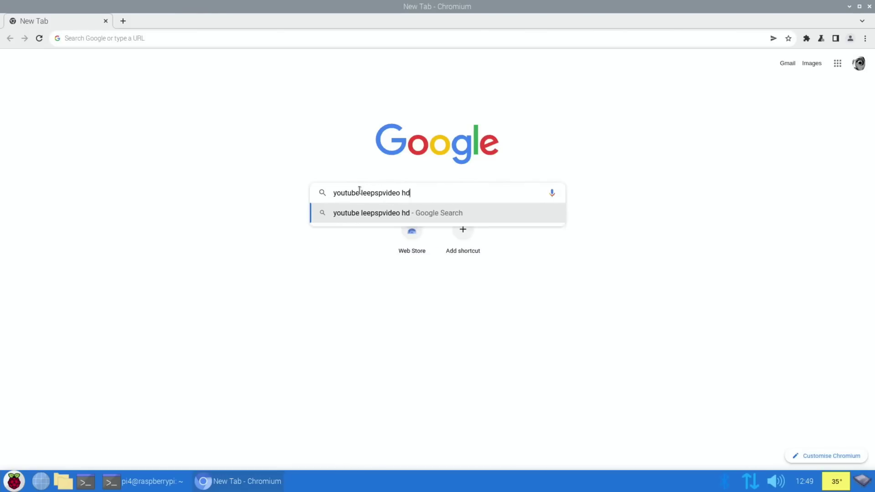
{"action": "key", "text": "Return"}
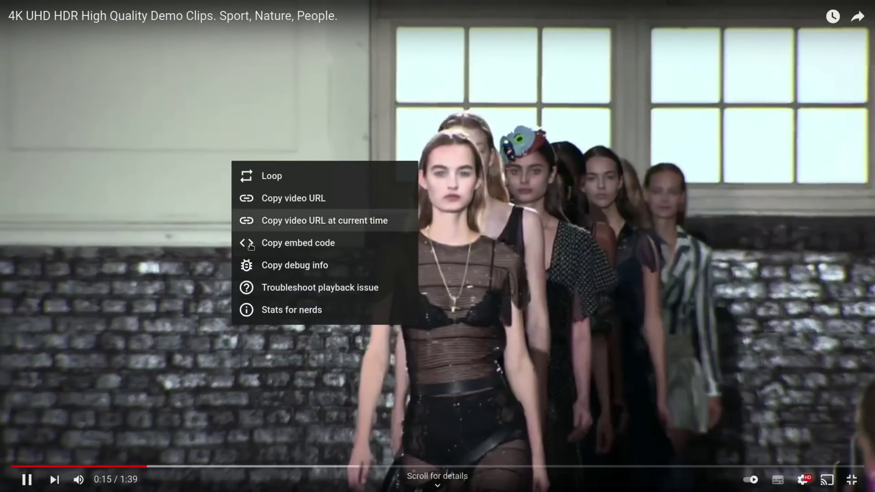
- Dismiss the open menu and turn on Stats for nerds from the video's right-click menu
{"action": "left_click", "coordinate": [275, 298]}
{"action": "right_click", "coordinate": [242, 192]}
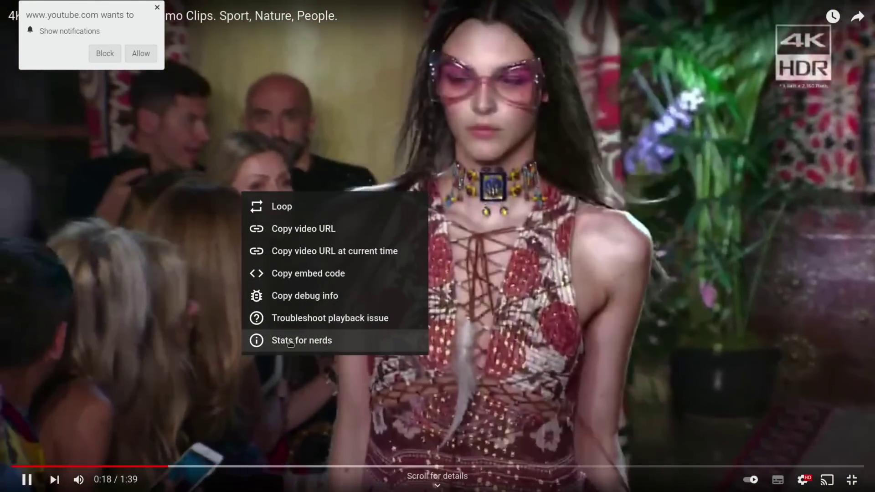
{"action": "left_click", "coordinate": [255, 341]}
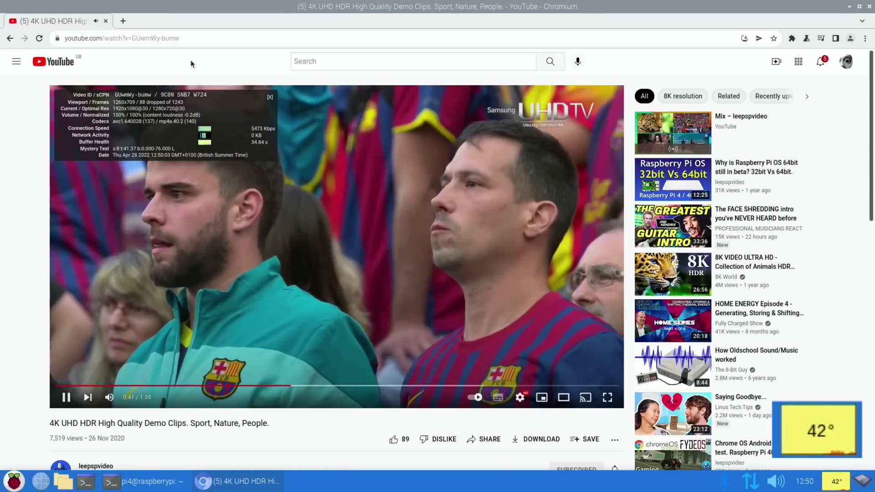
- Search 'bbc sport' from the address bar and open the BBC Sport page
{"action": "left_click", "coordinate": [176, 39]}
{"action": "type", "text": "bbc spoe"}
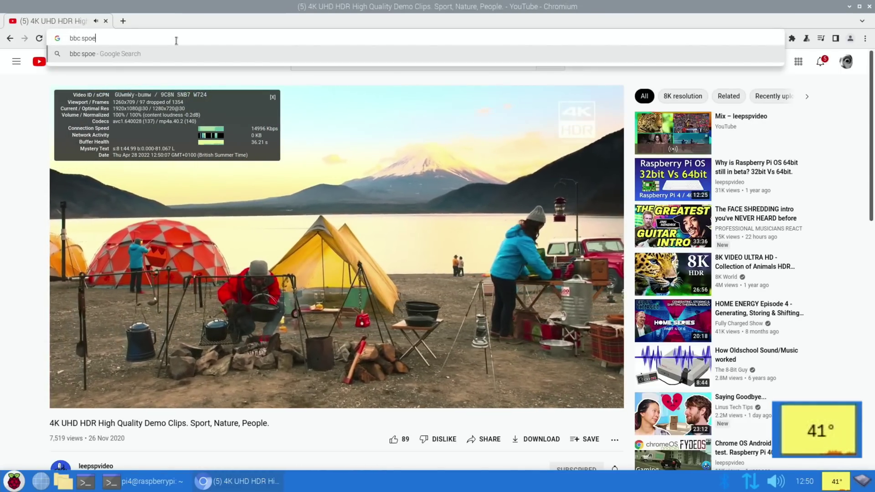
{"action": "key", "text": "BackSpace"}
{"action": "type", "text": "rt"}
{"action": "key", "text": "Return"}
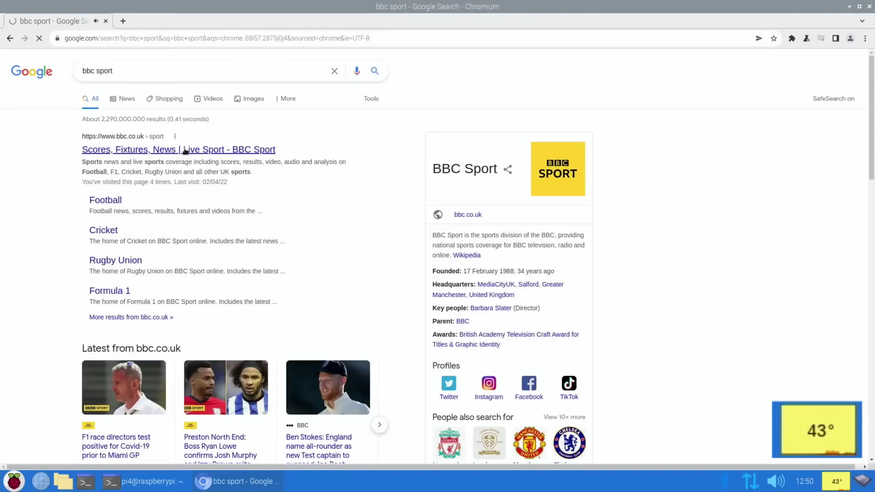
{"action": "left_click", "coordinate": [185, 150]}
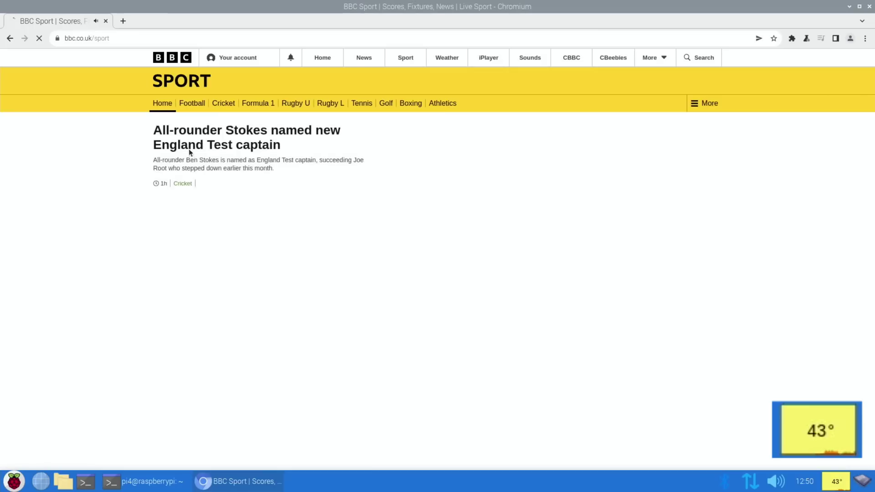
{"action": "scroll", "coordinate": [275, 217], "scroll_direction": "down", "scroll_amount": 5}
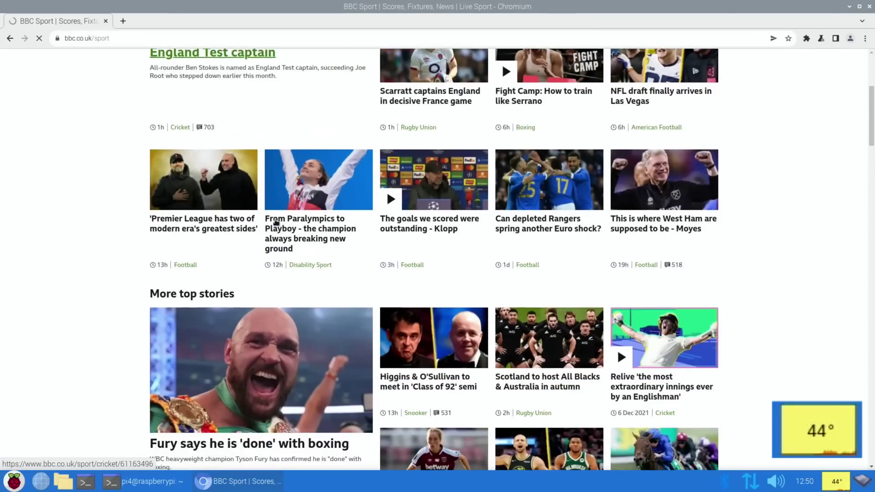
{"action": "scroll", "coordinate": [276, 223], "scroll_direction": "up", "scroll_amount": 2}
{"action": "scroll", "coordinate": [276, 222], "scroll_direction": "up", "scroll_amount": 5}
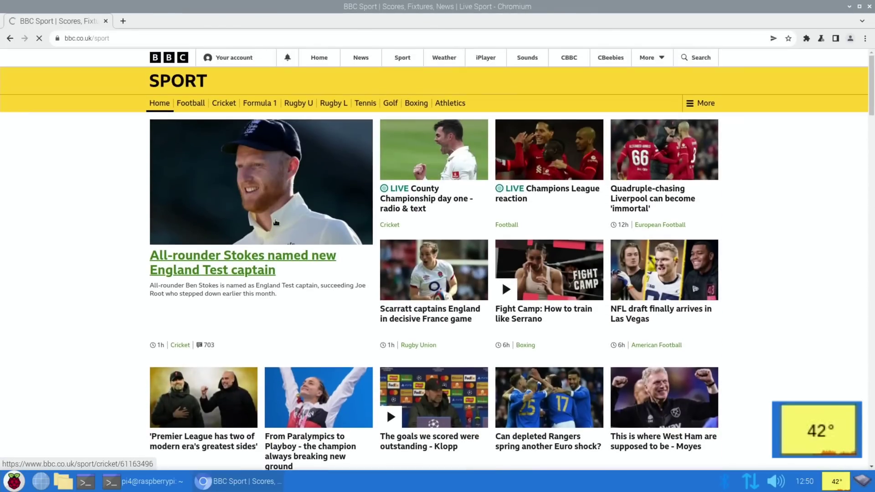
- In a new tab, search 'hotukdeals' and open the hotukdeals website
{"action": "left_click", "coordinate": [122, 21]}
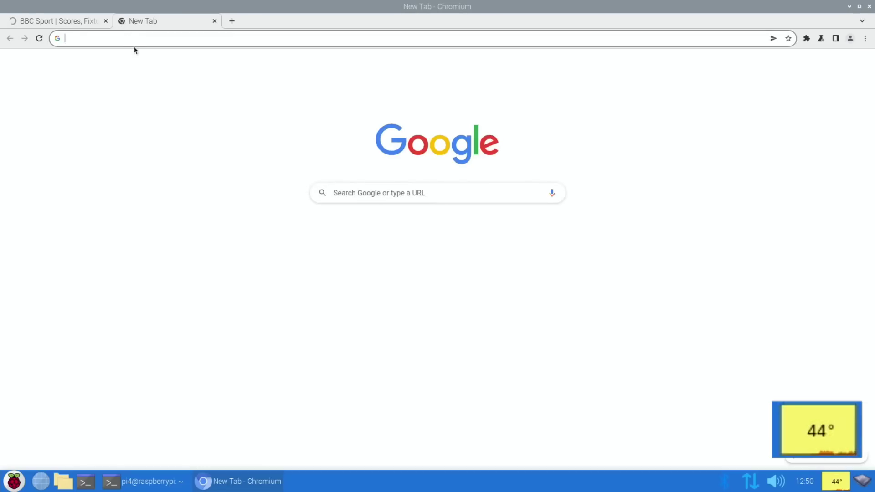
{"action": "type", "text": "hotukdeals"}
{"action": "key", "text": "Return"}
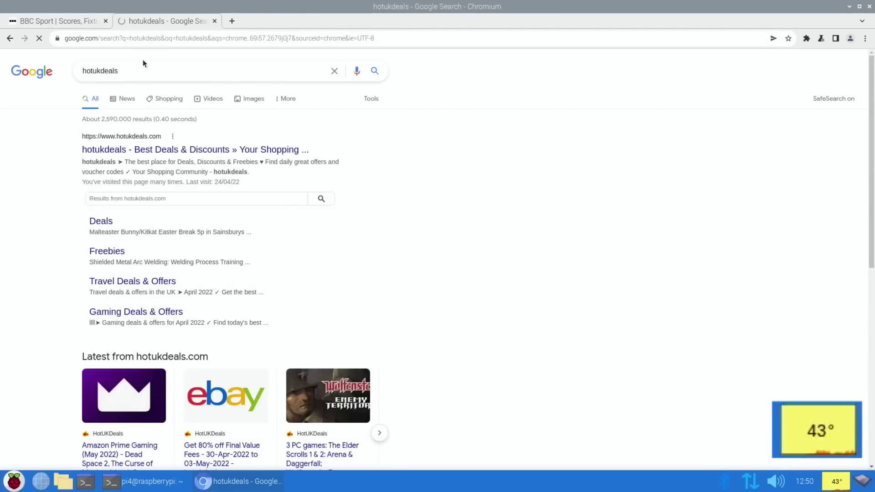
{"action": "left_click", "coordinate": [139, 150]}
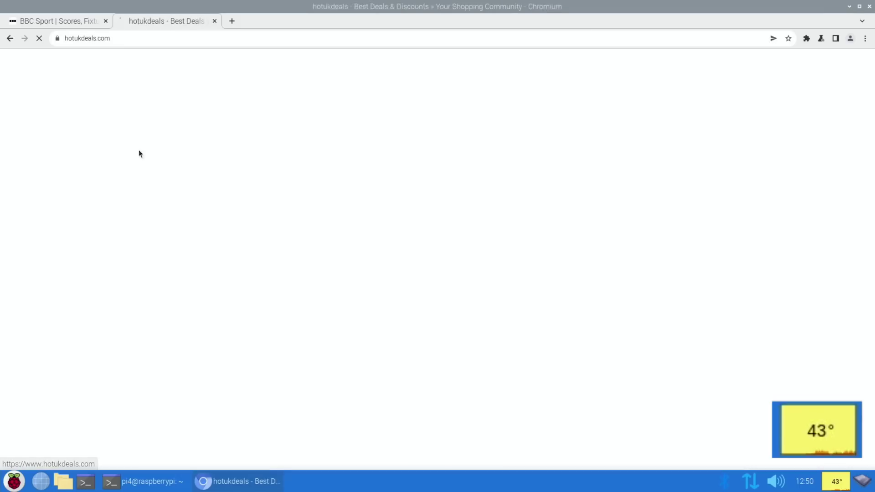
{"action": "scroll", "coordinate": [322, 219], "scroll_direction": "down", "scroll_amount": 5}
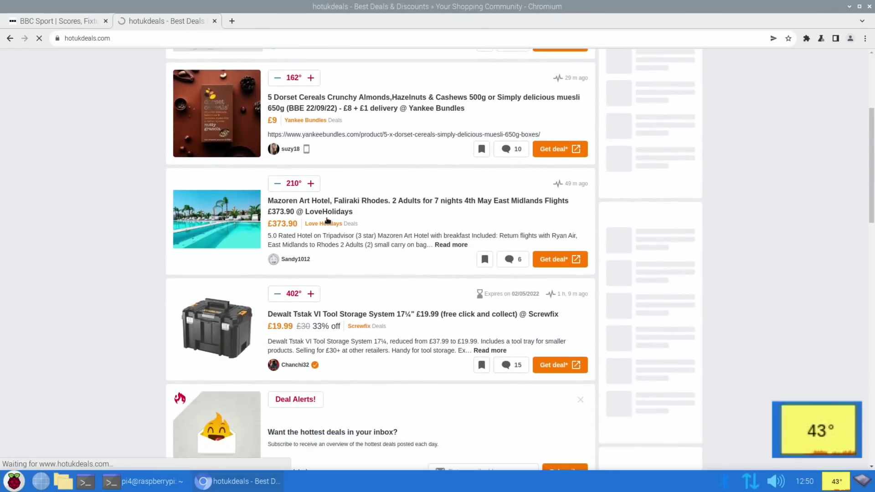
{"action": "scroll", "coordinate": [326, 220], "scroll_direction": "up", "scroll_amount": 4}
{"action": "scroll", "coordinate": [328, 221], "scroll_direction": "up", "scroll_amount": 1}
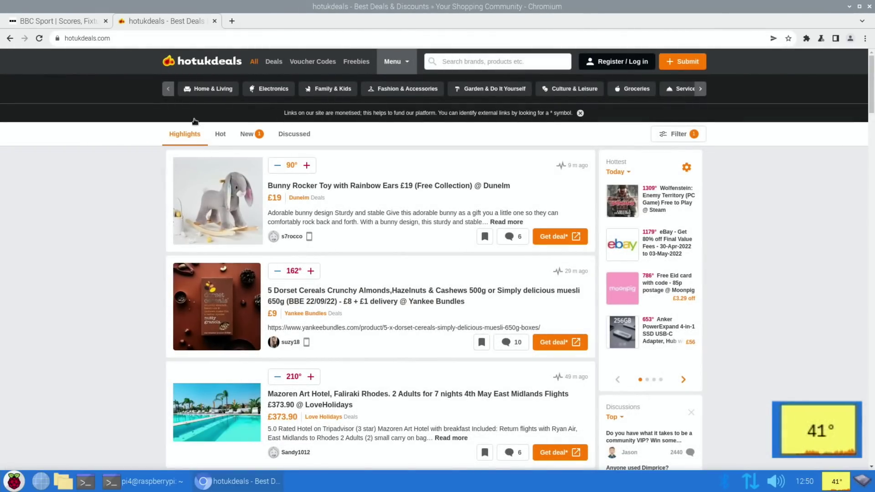
- Search Google for the leepspvideo channel, play the Old Fifa video, and open its playback settings
{"action": "left_click", "coordinate": [139, 41]}
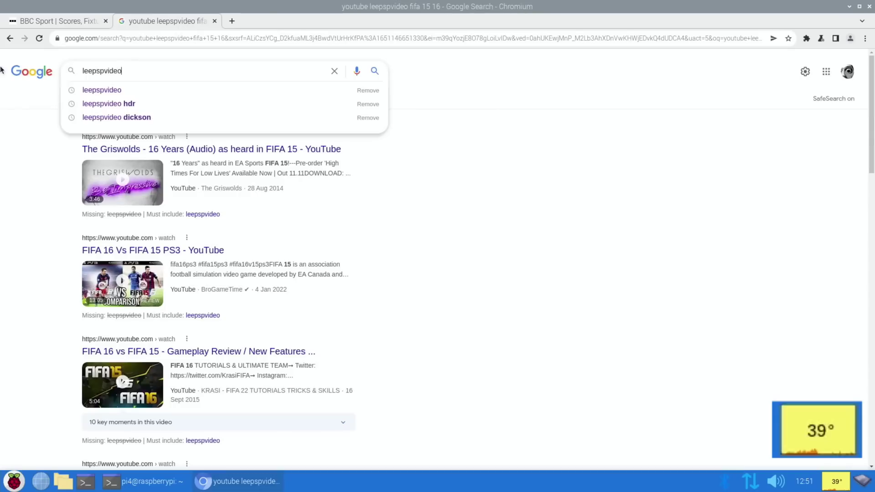
{"action": "key", "text": "Return"}
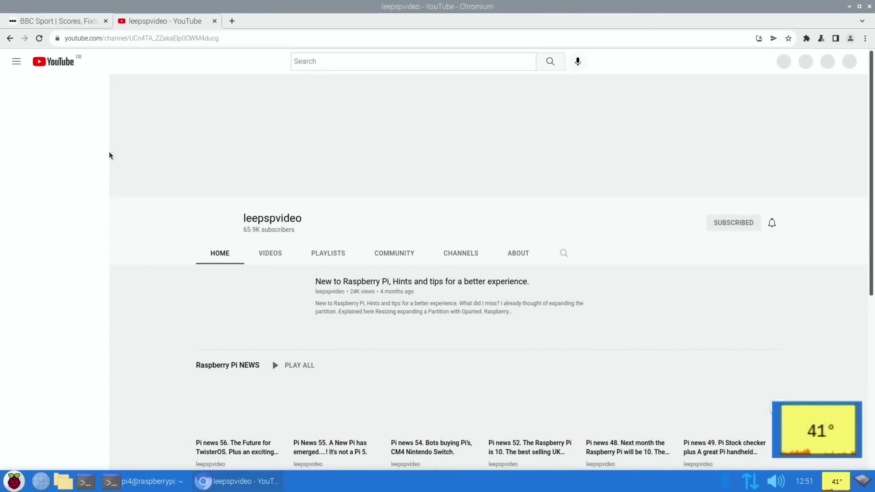
{"action": "left_click", "coordinate": [271, 256]}
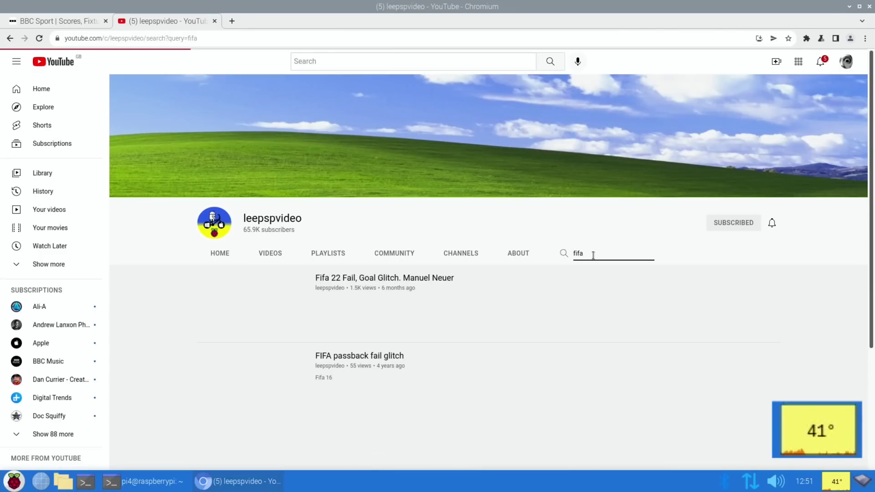
{"action": "scroll", "coordinate": [470, 292], "scroll_direction": "down", "scroll_amount": 2}
{"action": "scroll", "coordinate": [471, 293], "scroll_direction": "down", "scroll_amount": 6}
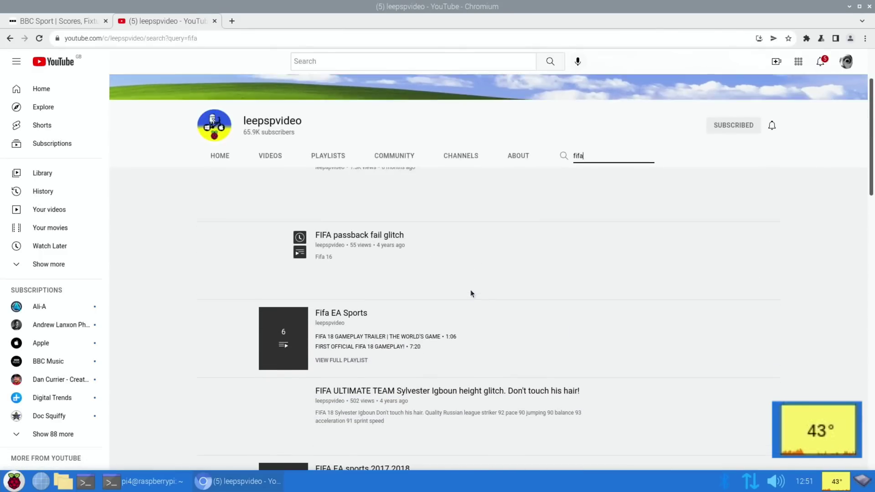
{"action": "scroll", "coordinate": [470, 291], "scroll_direction": "down", "scroll_amount": 6}
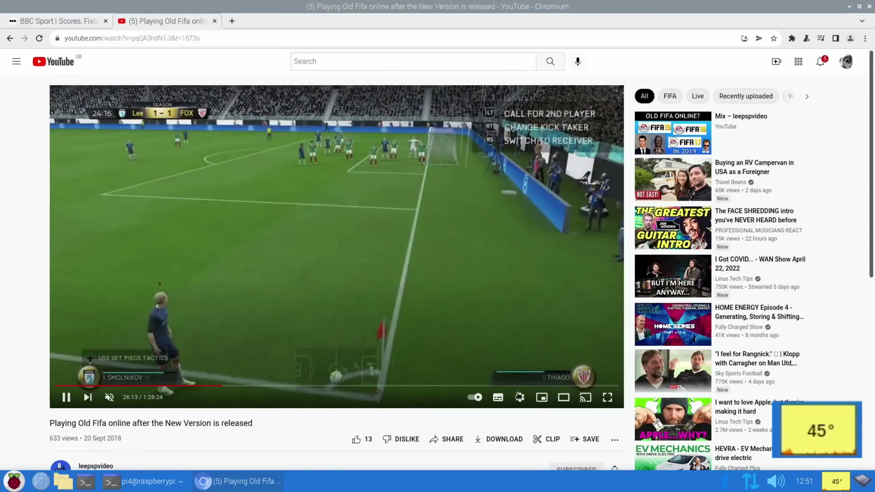
{"action": "left_click", "coordinate": [520, 398]}
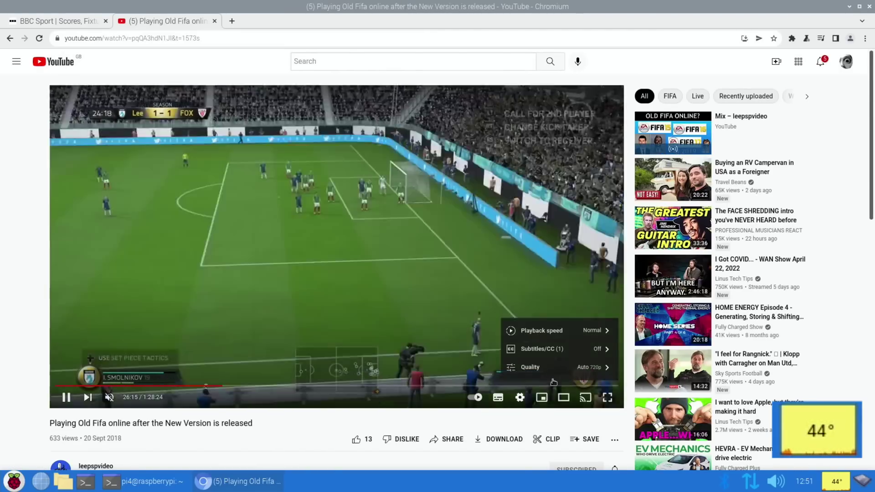
- Choose a playback quality for the FIFA video, then close its YouTube tab
{"action": "left_click", "coordinate": [546, 367]}
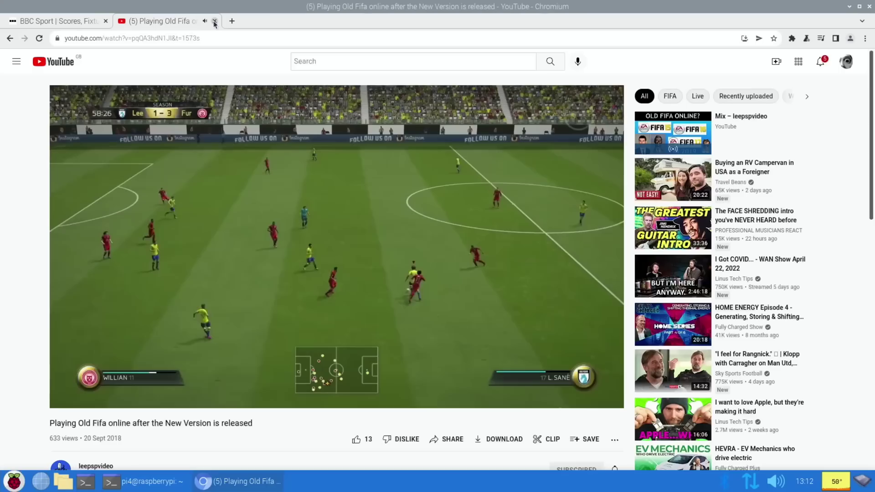
{"action": "left_click", "coordinate": [215, 22]}
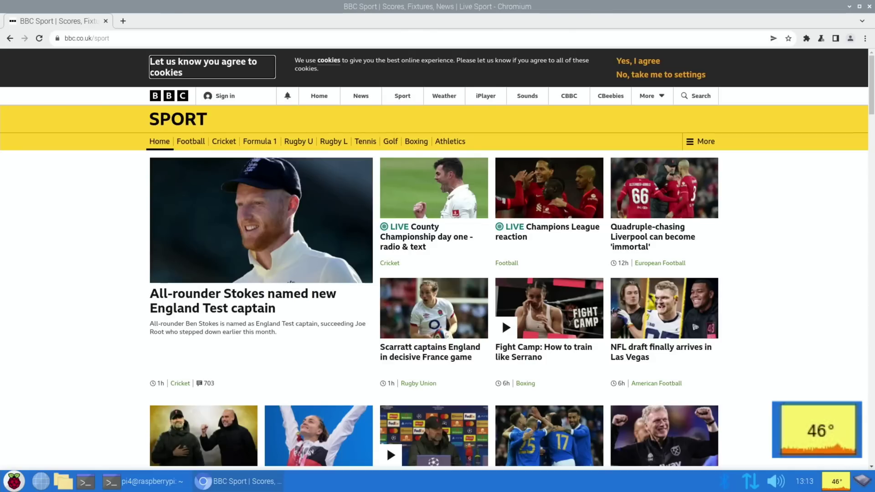
- Close Chromium and the config.txt terminal, then run neofetch in a new terminal
{"action": "left_click", "coordinate": [867, 7]}
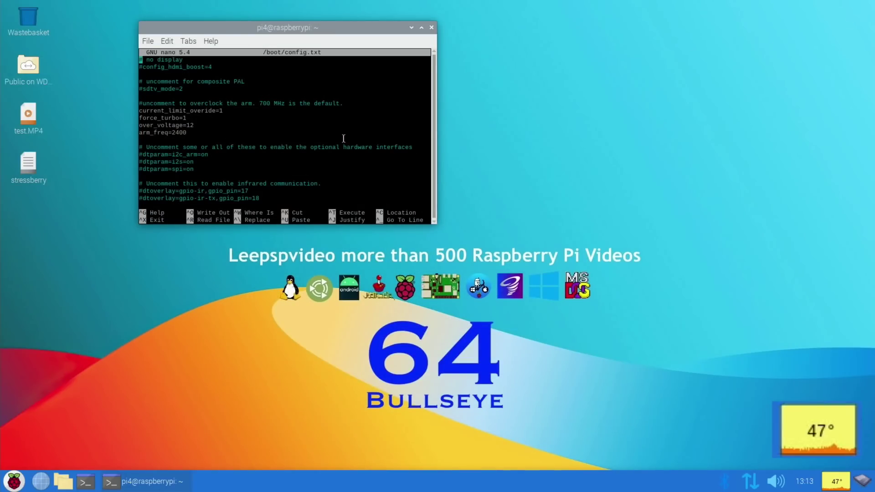
{"action": "left_click", "coordinate": [429, 26]}
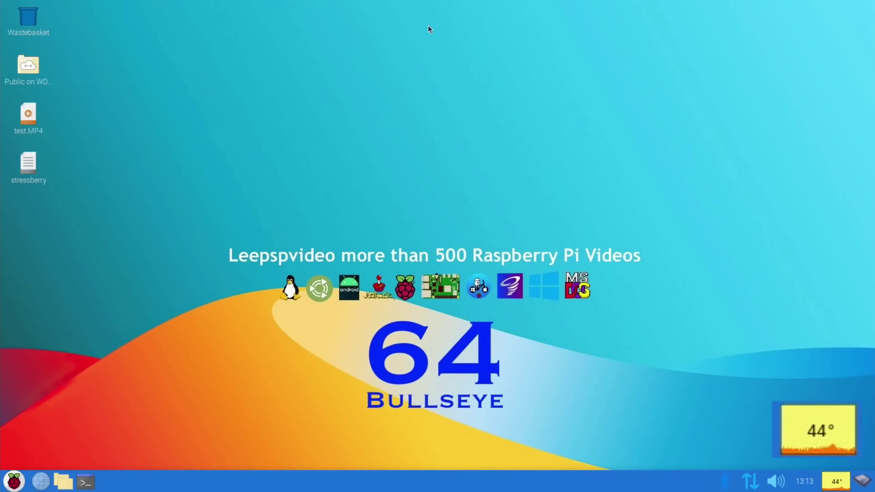
{"action": "key", "text": "ctrl+alt+t"}
{"action": "type", "text": "neofetch"}
{"action": "key", "text": "Return"}
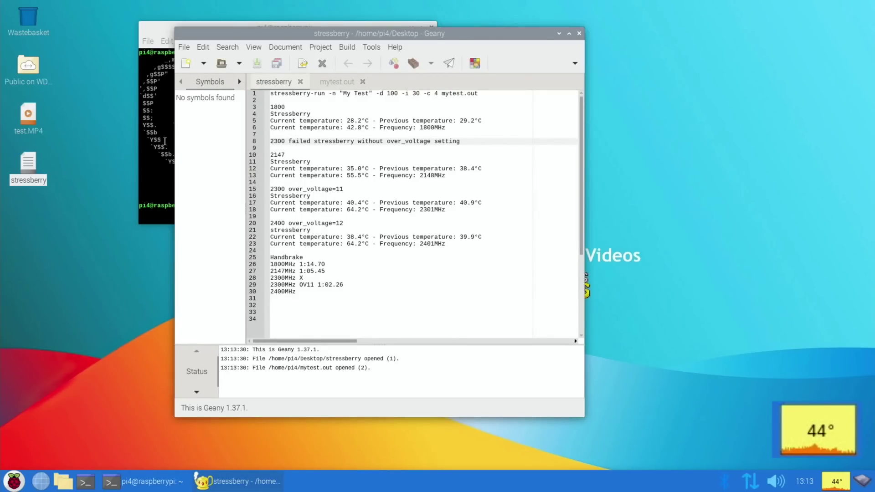
- Drag the Geany notes window to the right to uncover the neofetch terminal
{"action": "left_click_drag", "start_coordinate": [294, 34], "coordinate": [587, 18]}
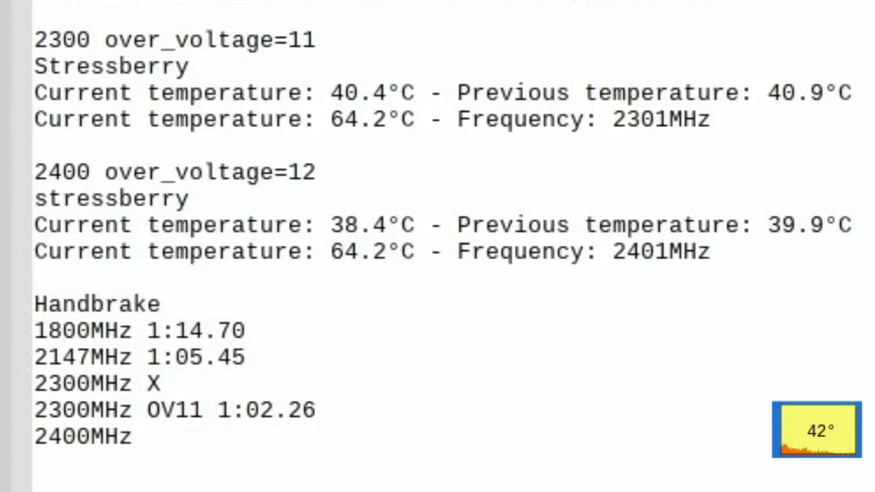
- Launch HandBrake from the applications menu and load test.MP4 as the source
{"action": "left_click", "coordinate": [13, 481]}
{"action": "mouse_move", "coordinate": [37, 310]}
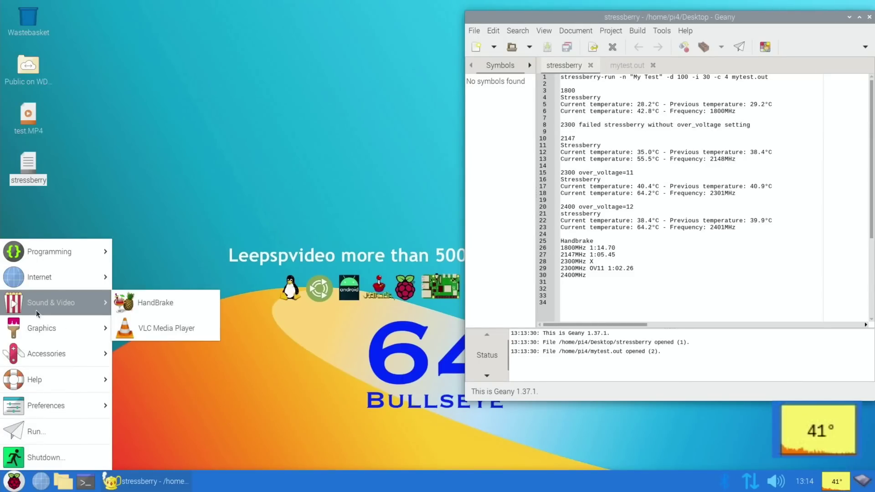
{"action": "left_click", "coordinate": [131, 304]}
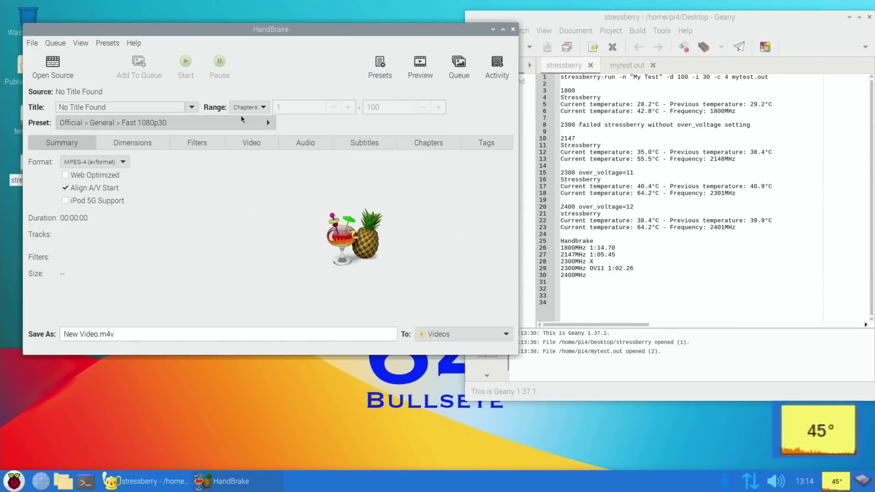
{"action": "left_click", "coordinate": [115, 81]}
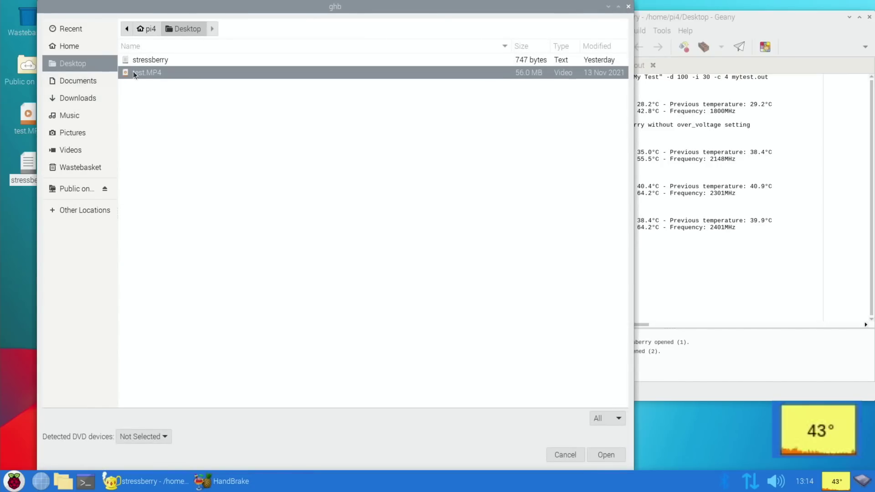
{"action": "left_click", "coordinate": [602, 454]}
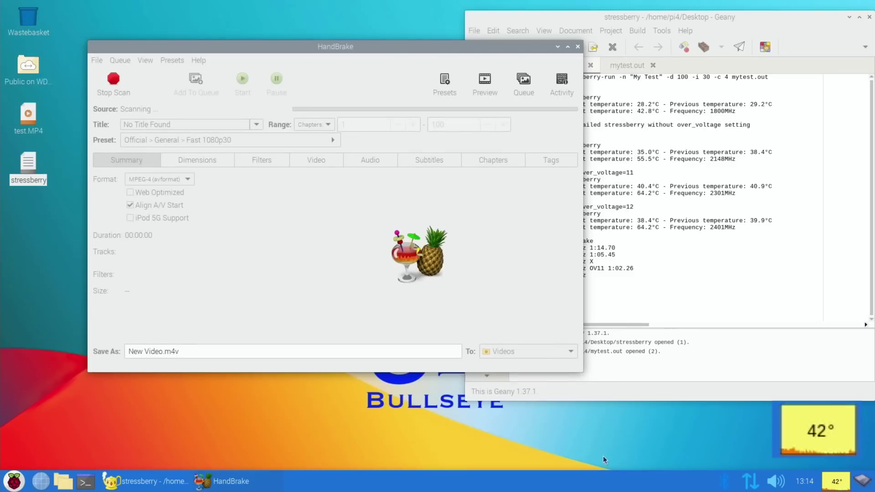
- Select the General > Fast 720p30 preset and start encoding
{"action": "left_click", "coordinate": [222, 141]}
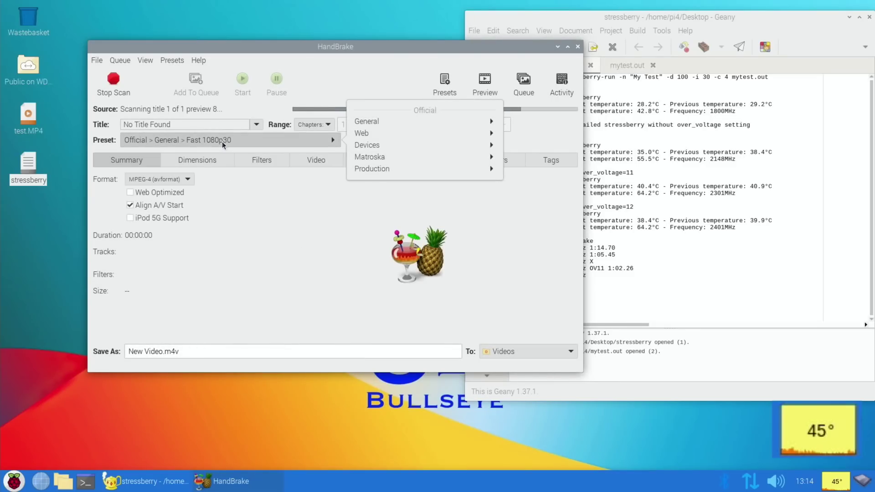
{"action": "left_click", "coordinate": [373, 122]}
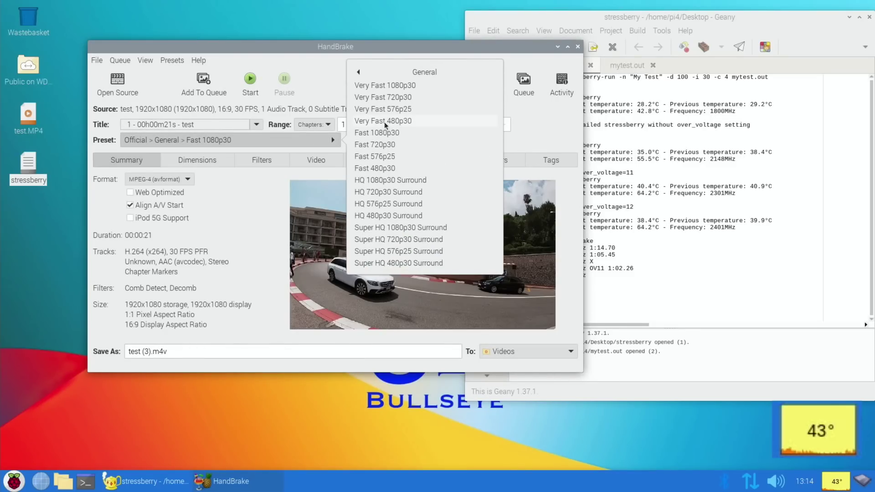
{"action": "left_click", "coordinate": [375, 144]}
{"action": "left_click", "coordinate": [250, 82]}
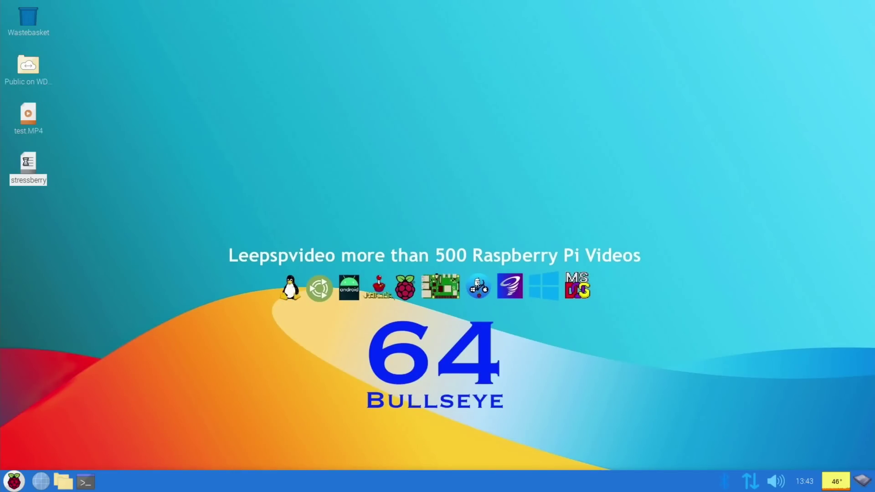
- Open the stressberry notes and add the 1:00.58 HandBrake time to the 2400MHz line
{"action": "double_click", "coordinate": [27, 165]}
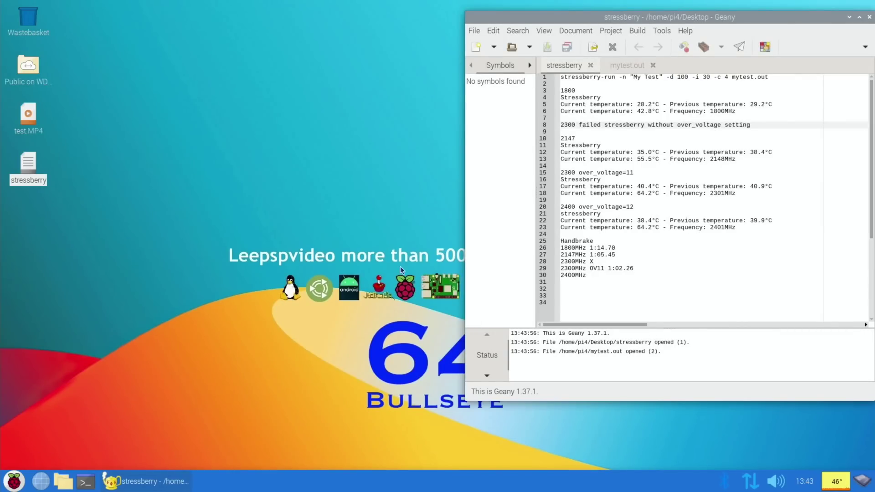
{"action": "left_click", "coordinate": [591, 278]}
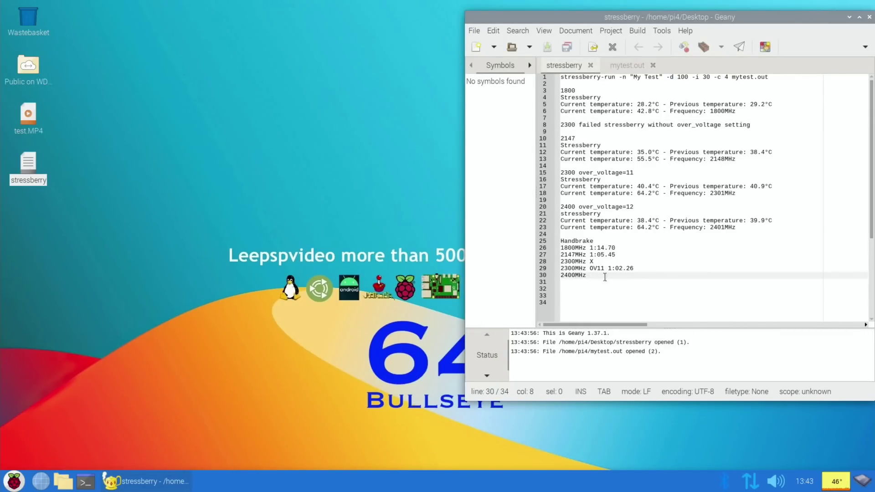
{"action": "type", "text": "1"}
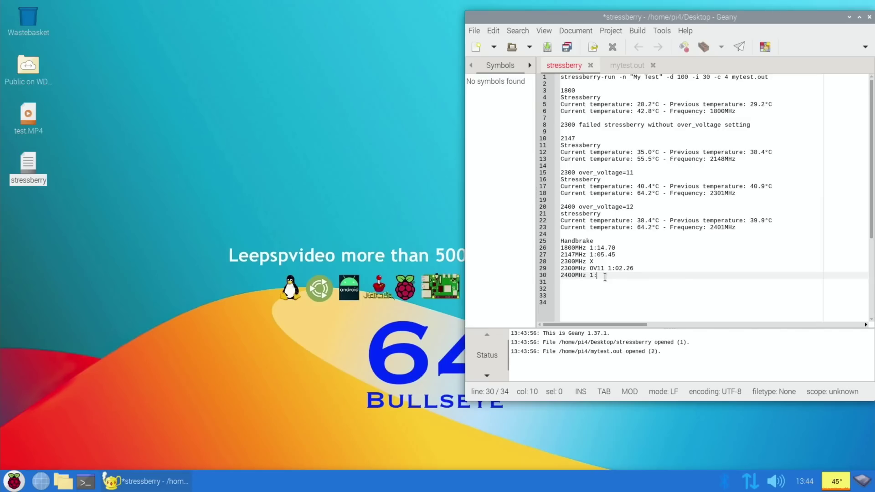
{"action": "type", "text": ":00.58"}
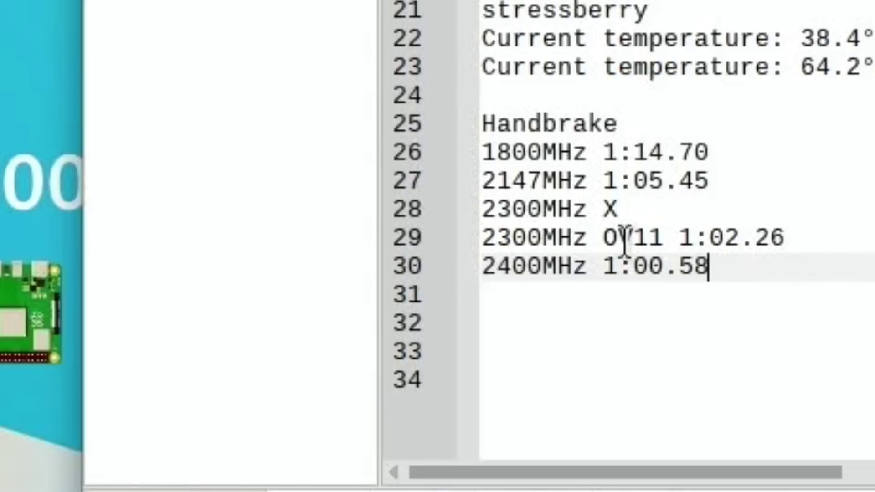
- Move OV11 to the end of line 29 and append OV12 to the 2400MHz result line
{"action": "left_click_drag", "start_coordinate": [605, 237], "coordinate": [678, 239]}
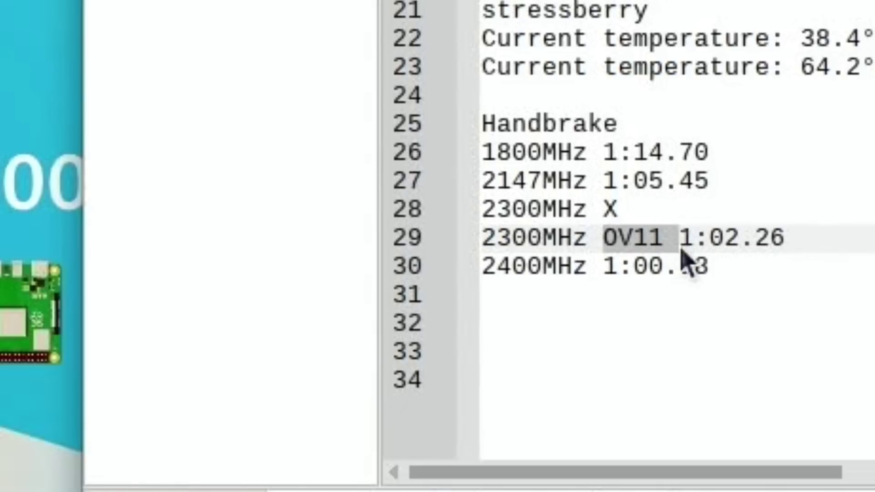
{"action": "right_click", "coordinate": [637, 250]}
{"action": "key", "text": "ctrl+x"}
{"action": "key", "text": "End"}
{"action": "key", "text": "ctrl+v"}
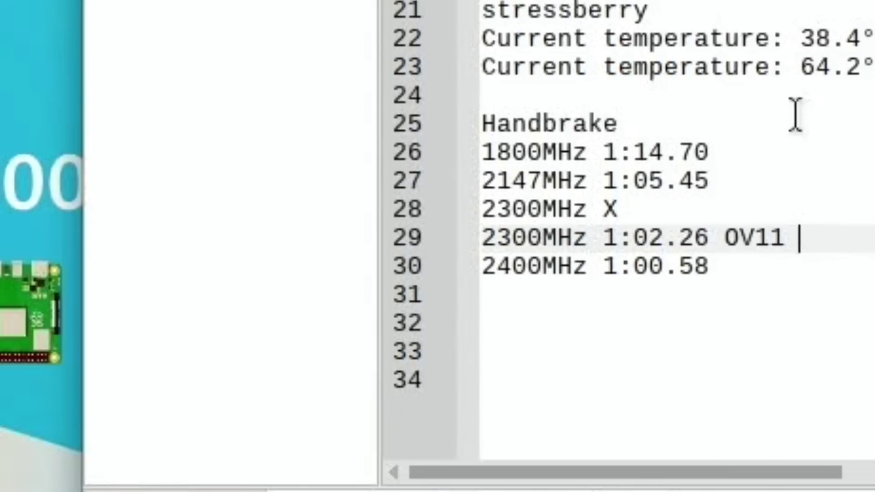
{"action": "left_click", "coordinate": [758, 272]}
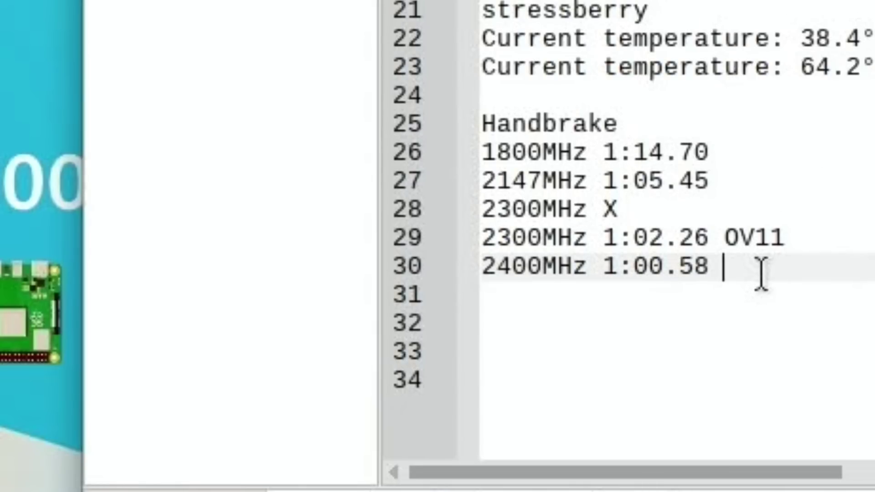
{"action": "type", "text": "OV12"}
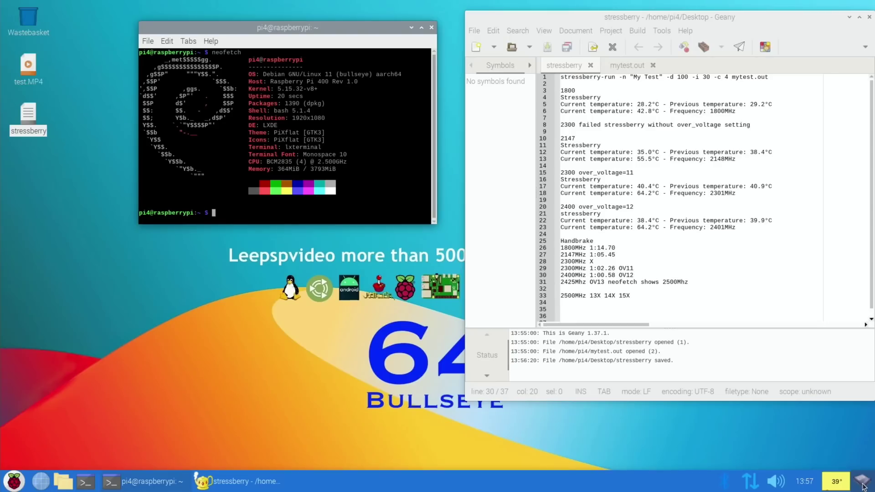
- Check the tray CPU-frequency readout confirms 2500 MHz, matching neofetch's 2.500GHz
{"action": "mouse_move", "coordinate": [862, 486]}
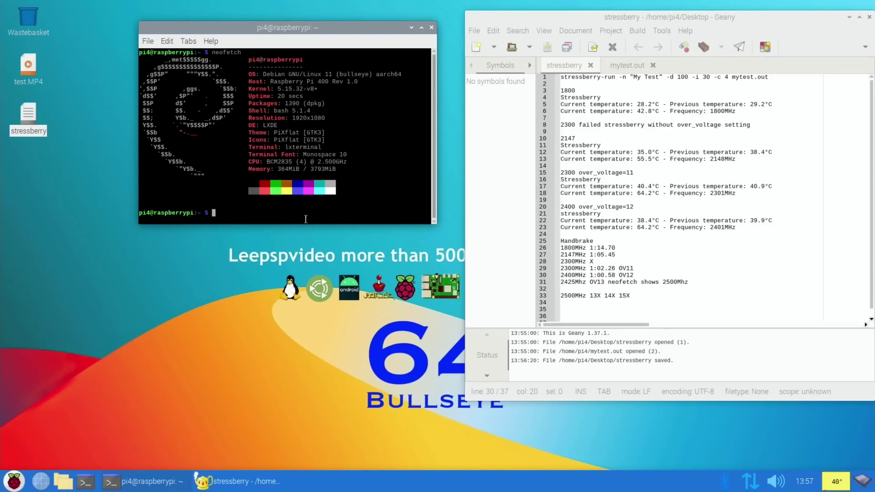
- Open /boot/config.txt in nano and scroll to over_voltage=13 and arm_freq=2425
{"action": "type", "text": "reboot"}
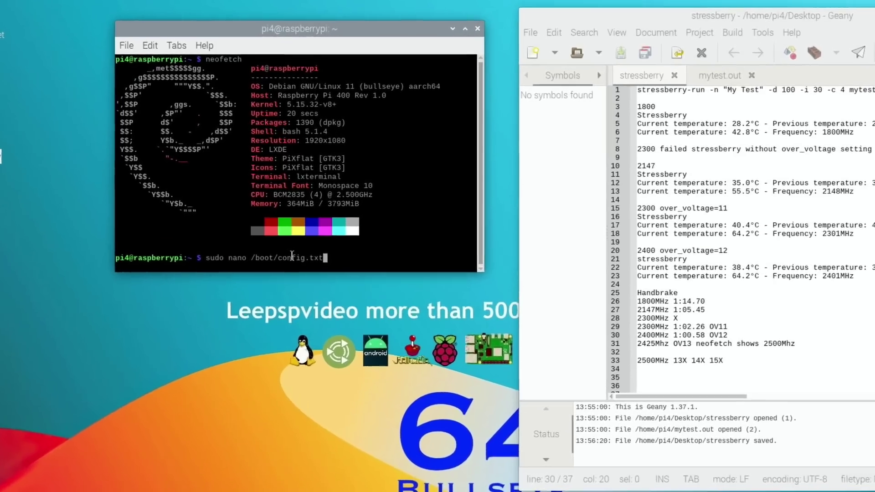
{"action": "key", "text": "Return"}
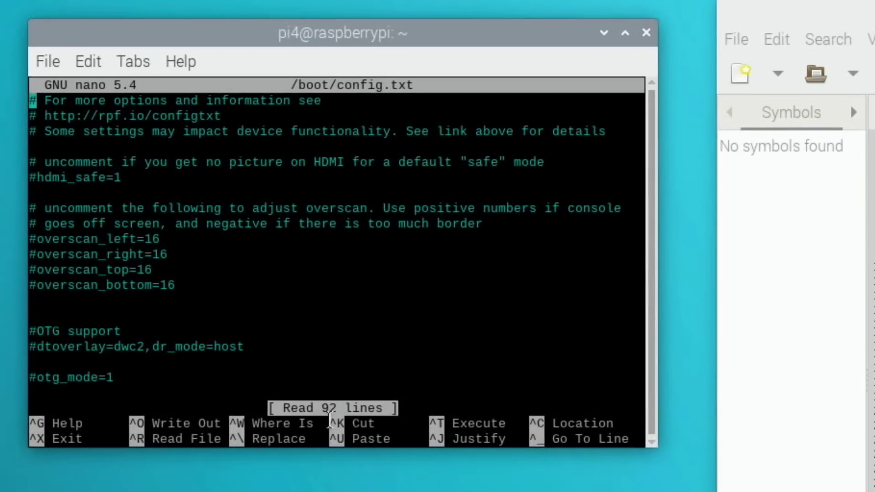
{"action": "scroll", "coordinate": [308, 342], "scroll_direction": "down", "scroll_amount": 15}
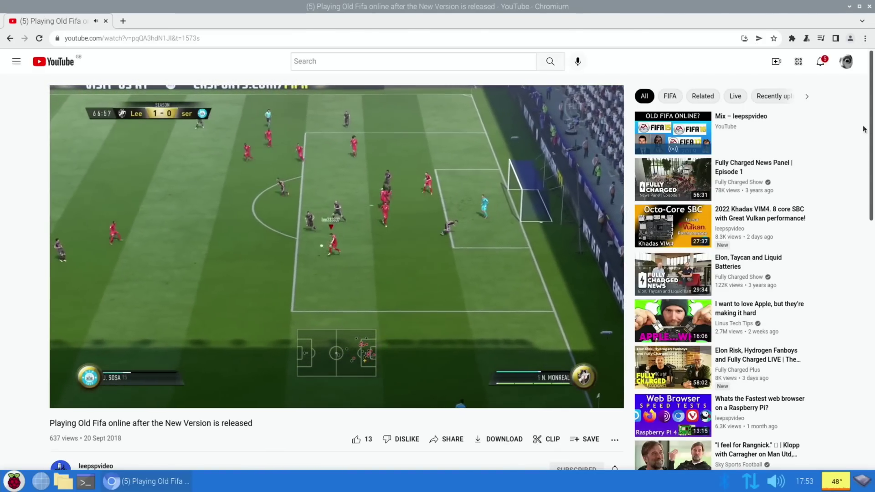
{"action": "mouse_move", "coordinate": [285, 359]}
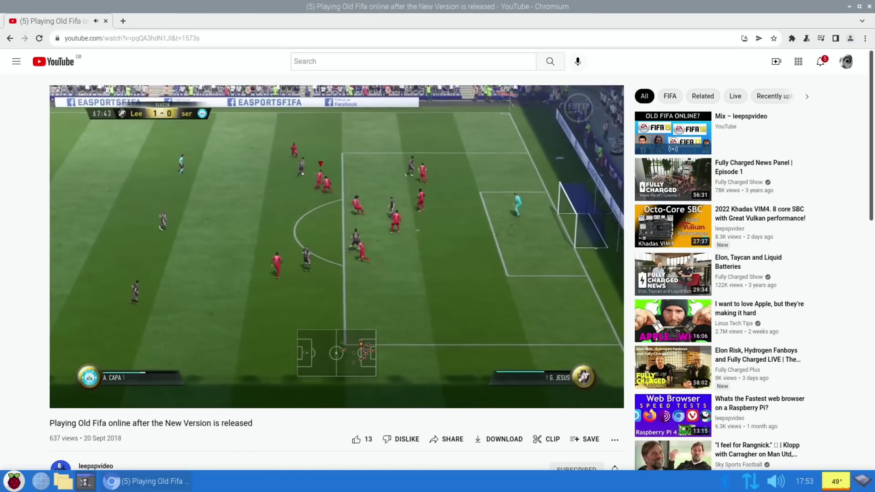
{"action": "left_click", "coordinate": [85, 483]}
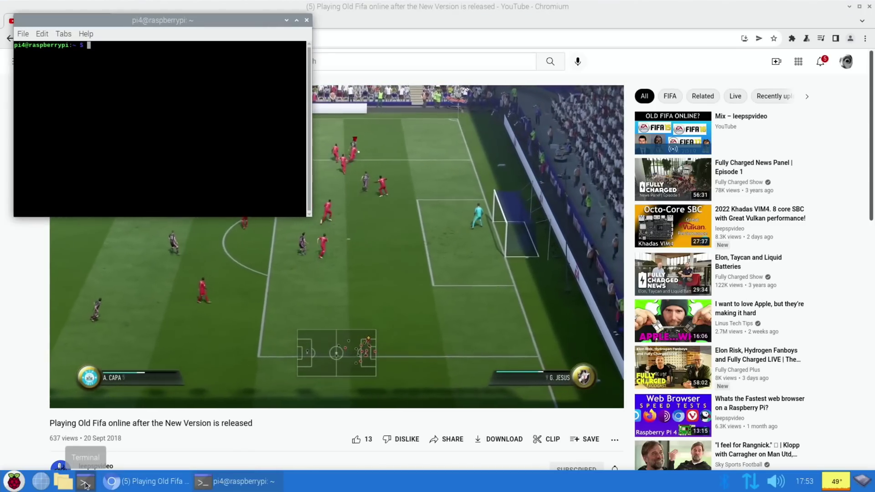
{"action": "key", "text": "Up"}
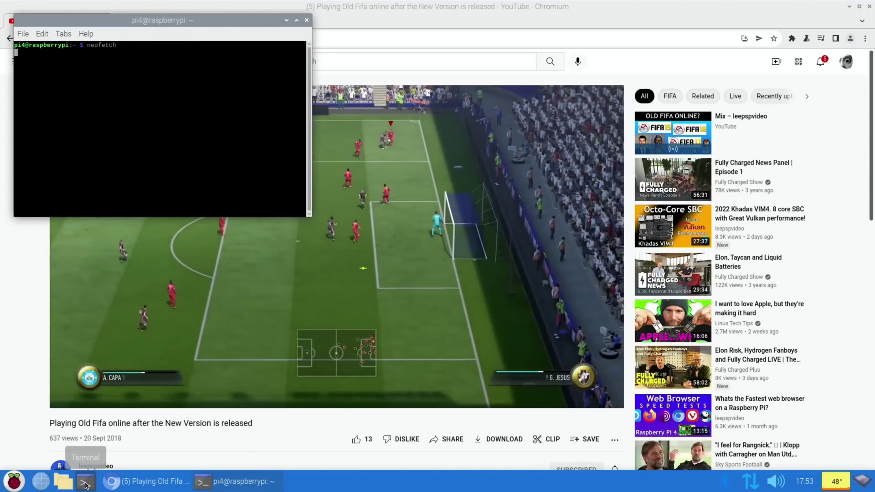
{"action": "key", "text": "Up"}
{"action": "key", "text": "Return"}
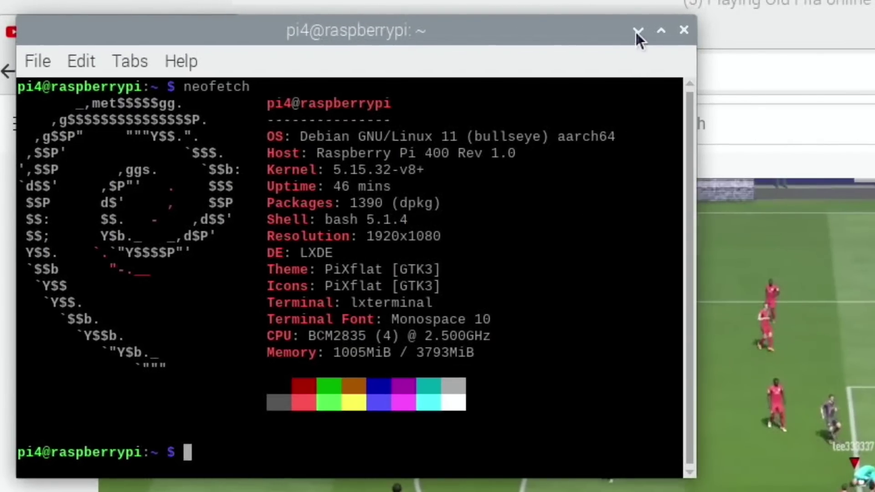
{"action": "left_click", "coordinate": [682, 30]}
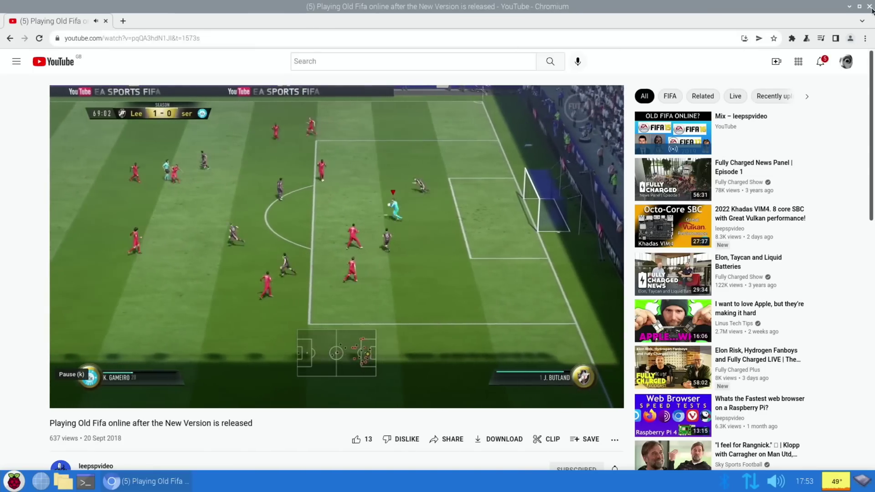
- Close Chromium, open the stressberry notes in Geany, and open /boot/config.txt in nano
{"action": "left_click", "coordinate": [869, 7]}
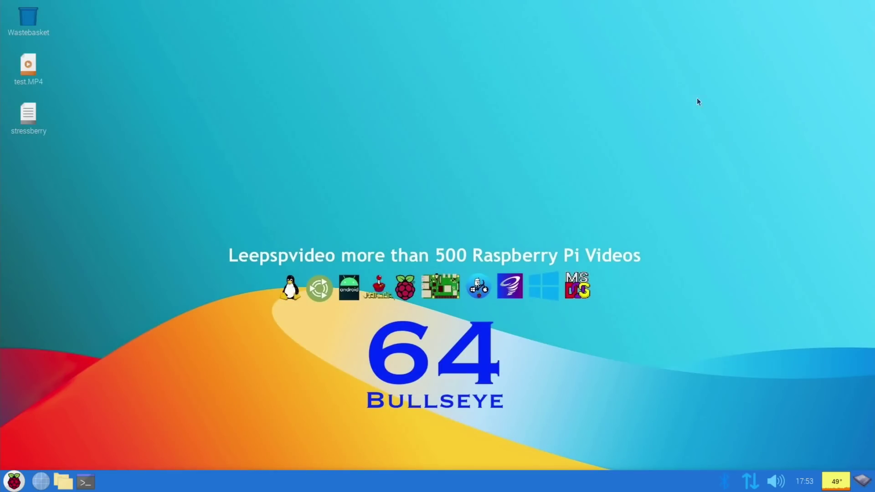
{"action": "double_click", "coordinate": [28, 113]}
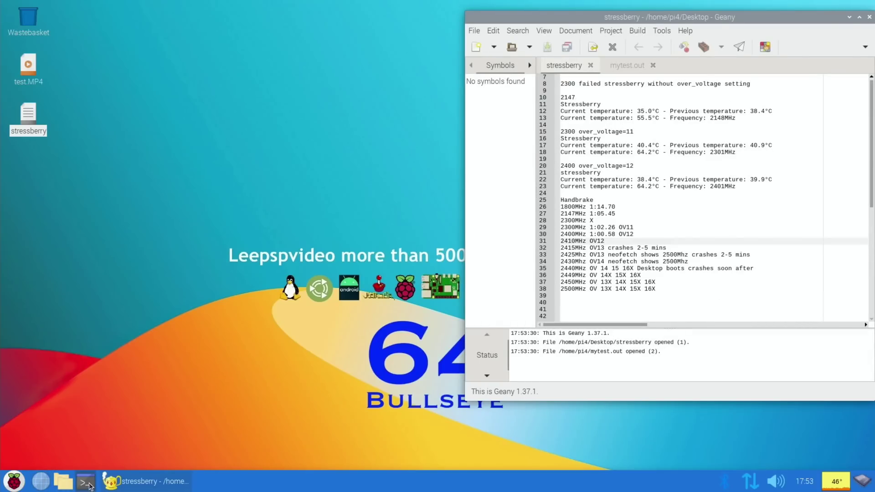
{"action": "left_click", "coordinate": [85, 481]}
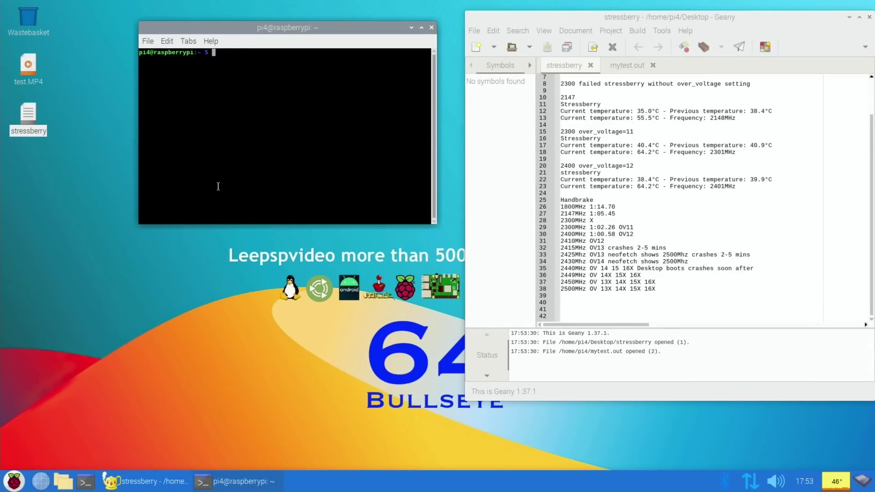
{"action": "type", "text": "sudo nano /boot/config.txt"}
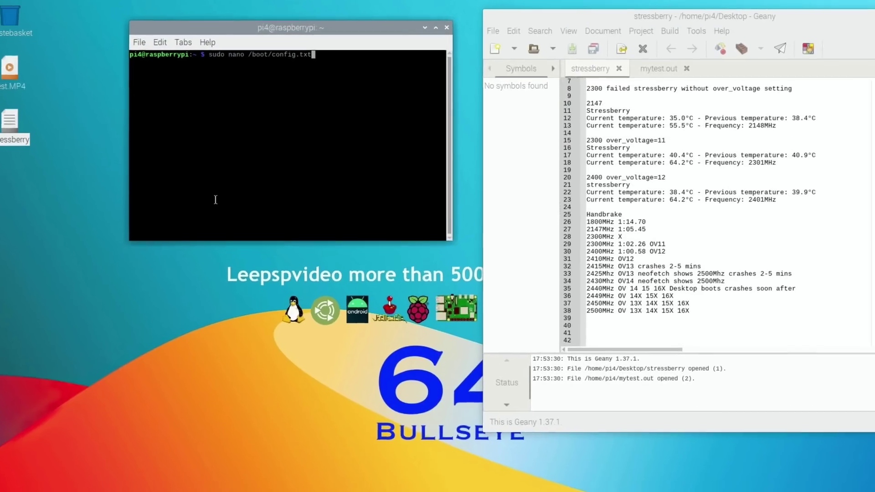
{"action": "key", "text": "Return"}
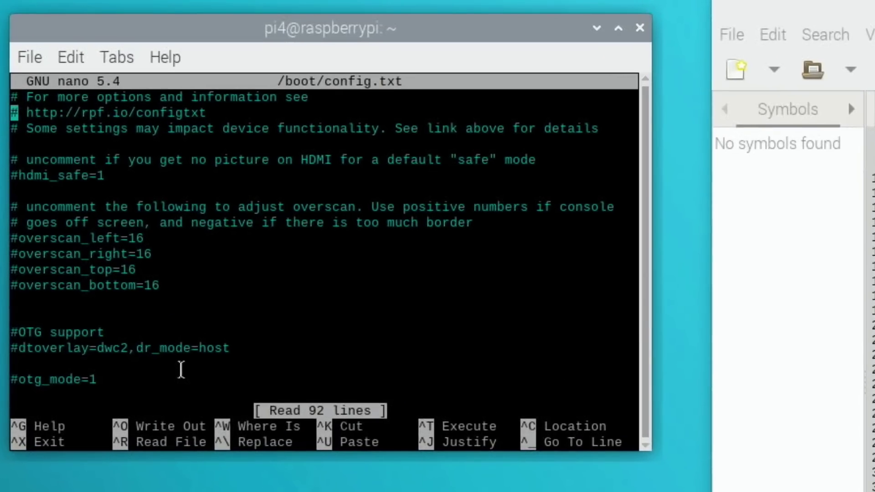
- Confirm arm_freq=2410 and over_voltage=12, then mark the 2410MHz OV12 note 'working'
{"action": "key", "text": "Down"}
{"action": "key", "text": "Down"}
{"action": "key", "text": "Down"}
{"action": "key", "text": "Down"}
{"action": "key", "text": "Down"}
{"action": "key", "text": "Down"}
{"action": "key", "text": "Down"}
{"action": "key", "text": "Down"}
{"action": "key", "text": "Down"}
{"action": "key", "text": "Down"}
{"action": "key", "text": "Down"}
{"action": "key", "text": "Down"}
{"action": "key", "text": "Down"}
{"action": "key", "text": "Down"}
{"action": "key", "text": "Down"}
{"action": "key", "text": "Down"}
{"action": "key", "text": "Down"}
{"action": "key", "text": "Down"}
{"action": "key", "text": "Down"}
{"action": "key", "text": "Down"}
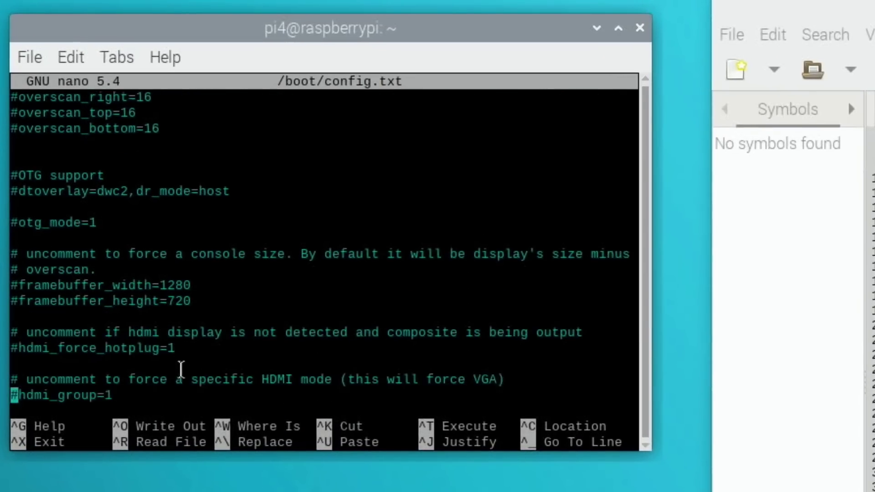
{"action": "key", "text": "Up"}
{"action": "key", "text": "Up"}
{"action": "key", "text": "Up"}
{"action": "key", "text": "Up"}
{"action": "key", "text": "Up"}
{"action": "key", "text": "Up"}
{"action": "key", "text": "Up"}
{"action": "key", "text": "Up"}
{"action": "key", "text": "Up"}
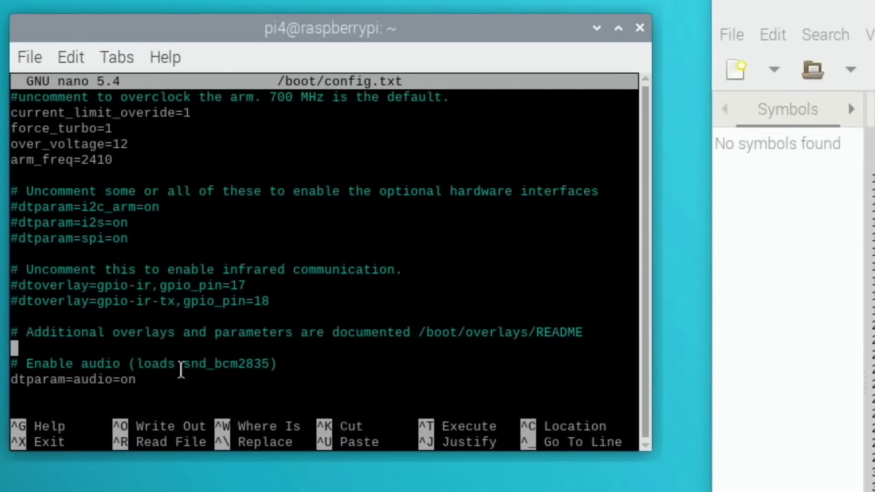
{"action": "key", "text": "Up"}
{"action": "key", "text": "Up"}
{"action": "key", "text": "Up"}
{"action": "key", "text": "Up"}
{"action": "key", "text": "Up"}
{"action": "key", "text": "Up"}
{"action": "key", "text": "Up"}
{"action": "key", "text": "Up"}
{"action": "key", "text": "Up"}
{"action": "key", "text": "Up"}
{"action": "key", "text": "Up"}
{"action": "key", "text": "Up"}
{"action": "key", "text": "Up"}
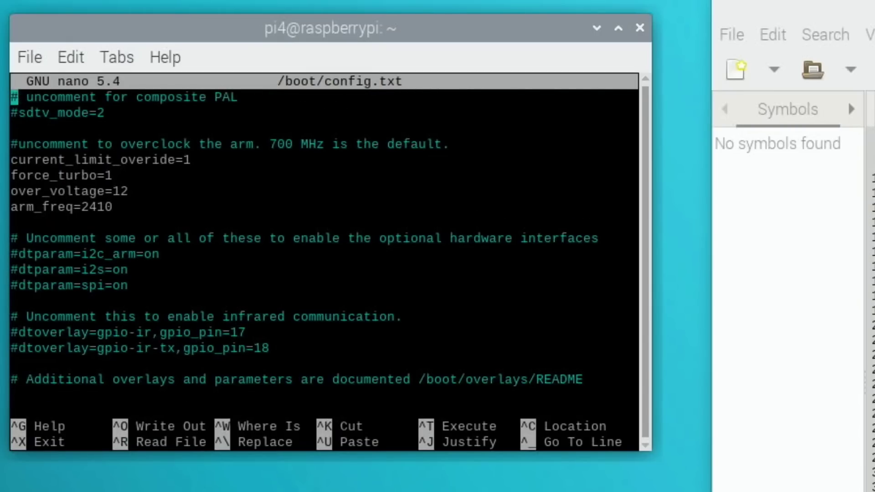
{"action": "key", "text": "alt+Tab"}
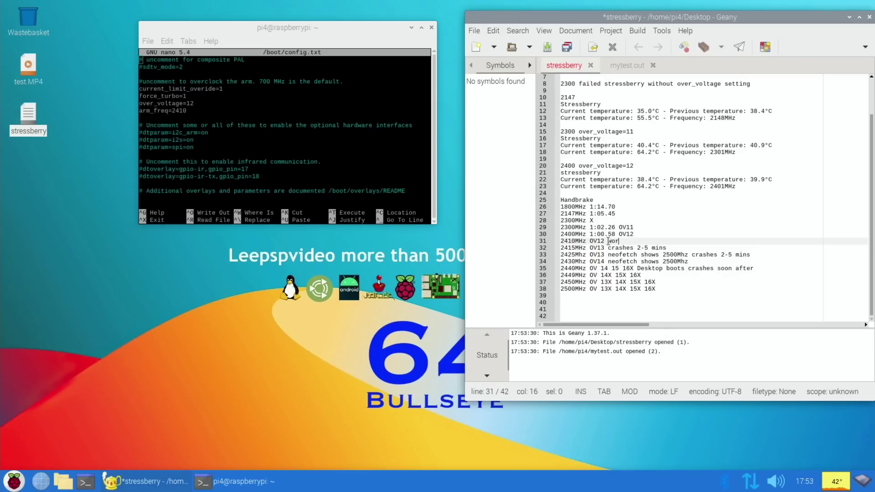
{"action": "type", "text": "working"}
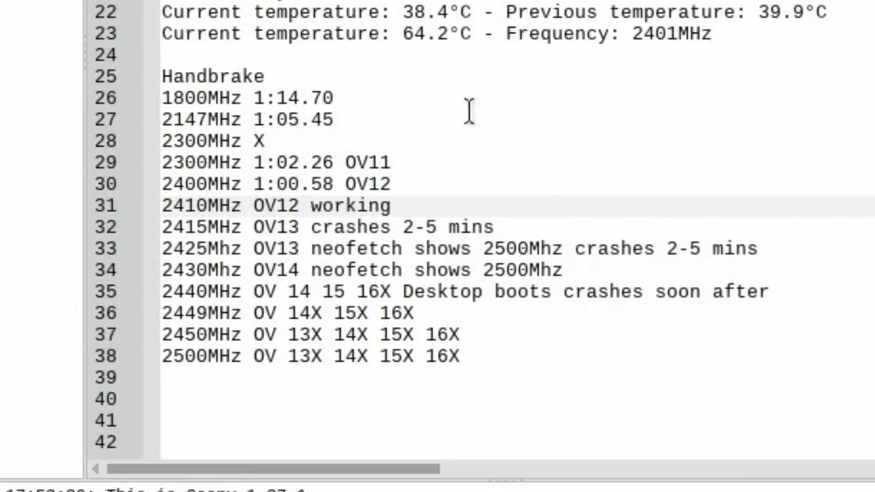
- Scroll up through the stressberry overclock notes in Geany to review them
{"action": "scroll", "coordinate": [501, 228], "scroll_direction": "up", "scroll_amount": 2}
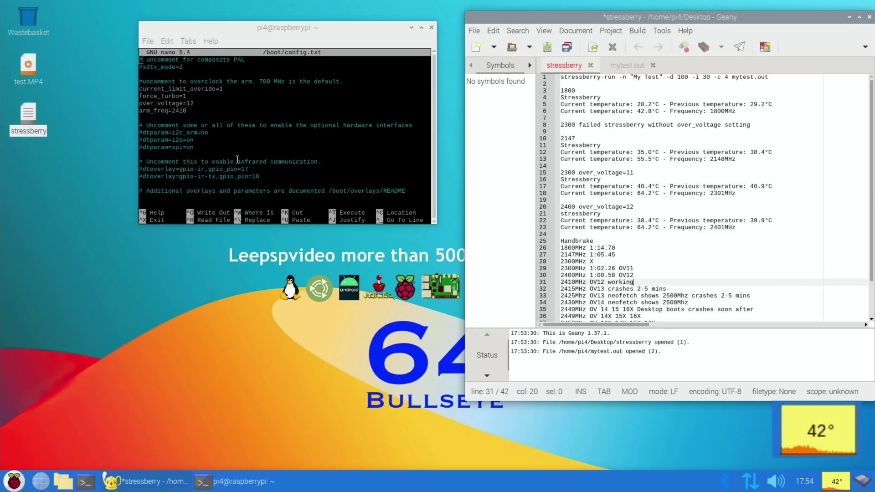
- Close the config.txt terminal and rerun stressberry-run "My Test" on 4 cores, logging to mytest.out
{"action": "left_click", "coordinate": [429, 28]}
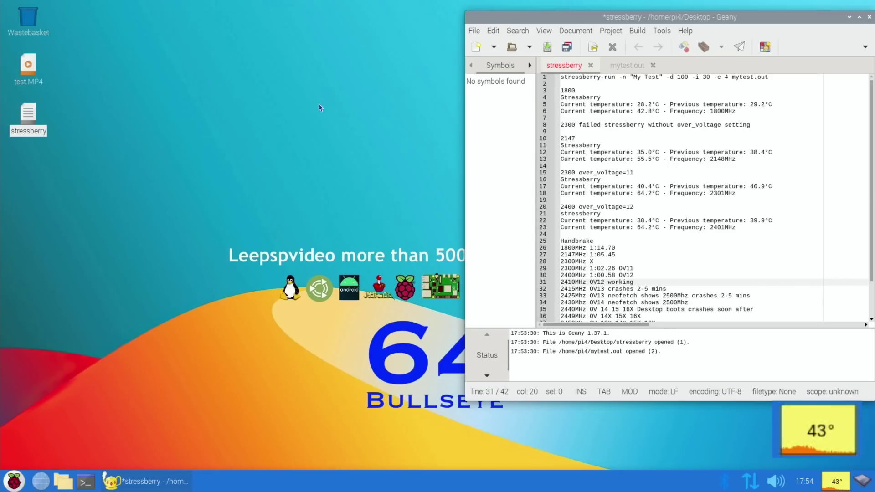
{"action": "left_click", "coordinate": [86, 481]}
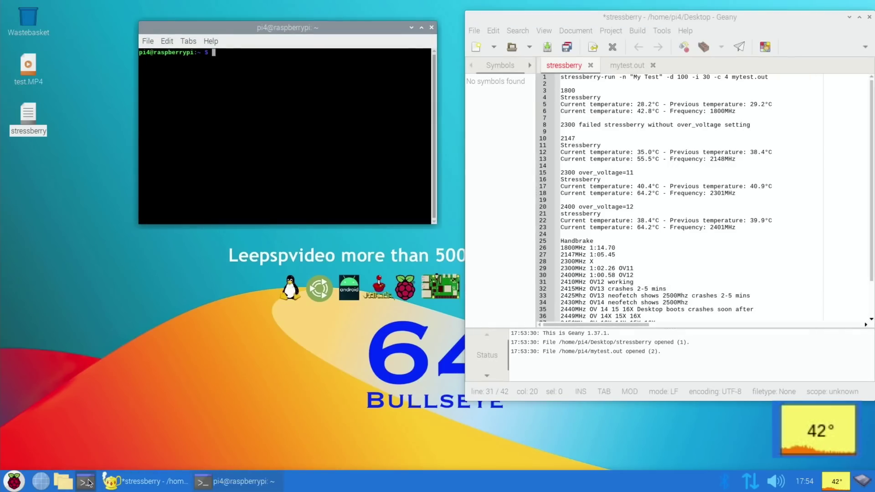
{"action": "type", "text": "reboot"}
{"action": "key", "text": "Up"}
{"action": "key", "text": "Down"}
{"action": "key", "text": "Up"}
{"action": "key", "text": "Down"}
{"action": "key", "text": "Up"}
{"action": "key", "text": "Up"}
{"action": "key", "text": "Up"}
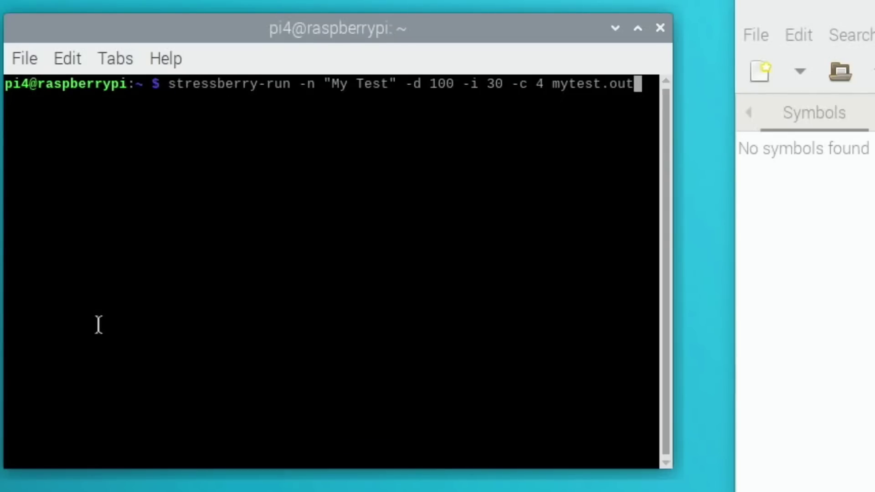
{"action": "key", "text": "Return"}
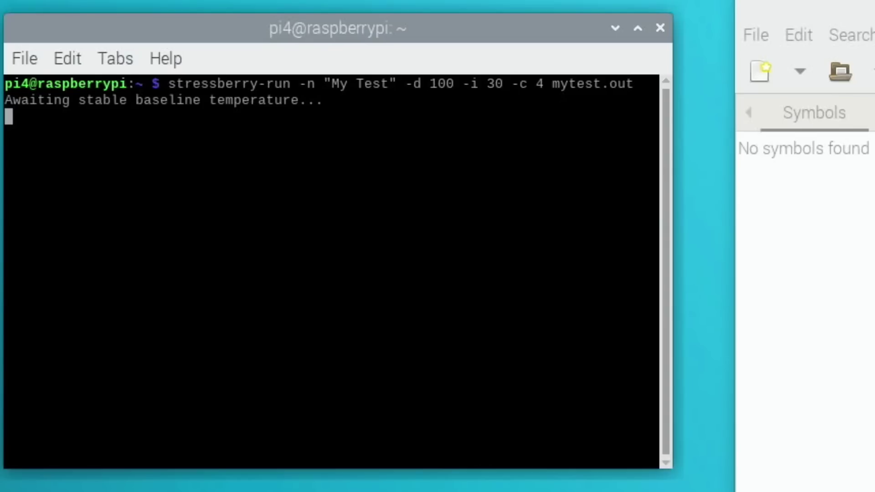